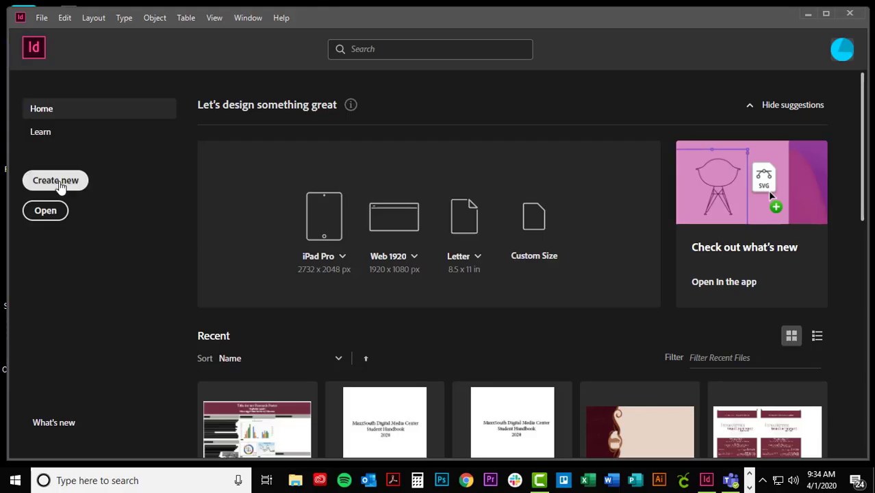
Create a 32 × 24 in landscape document in inches: three columns, 0.25 in top margin, 0 in bottom
left_click(58, 182)
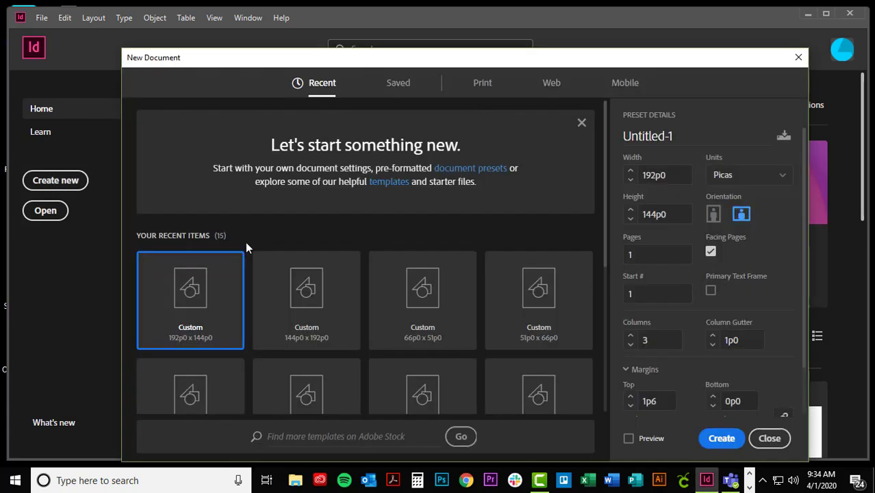
left_click(783, 177)
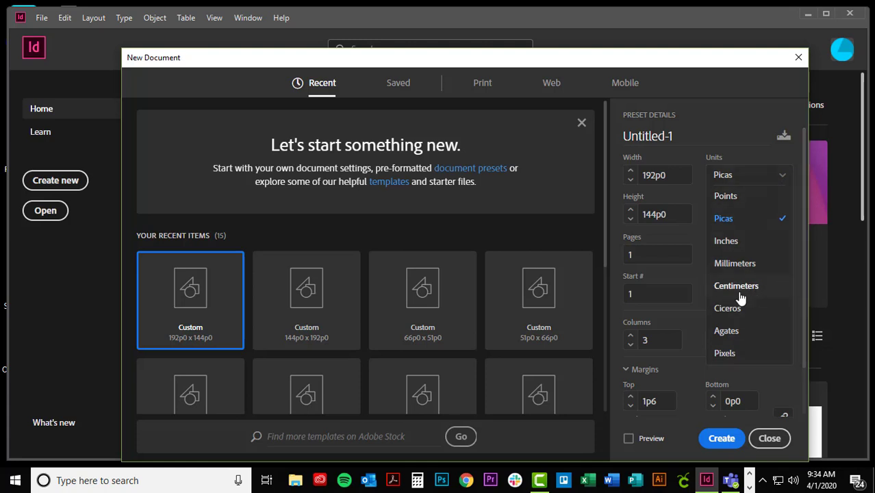
left_click(731, 242)
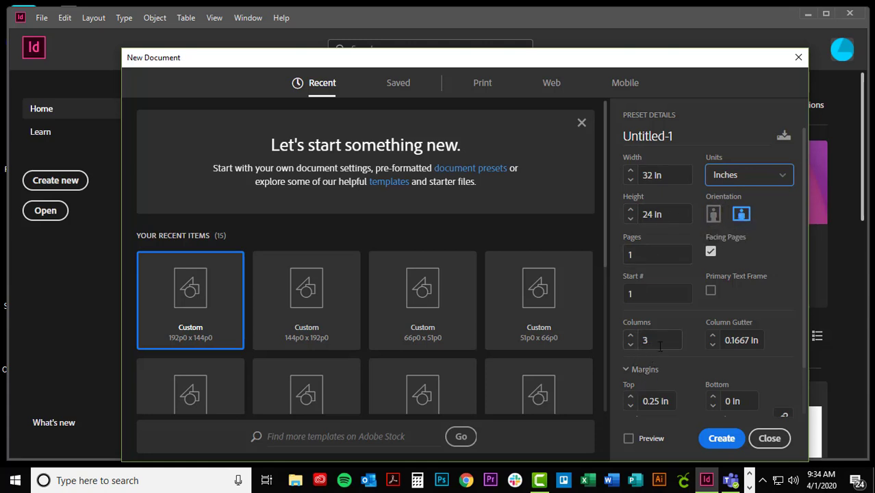
scroll(712, 352, "down", 1)
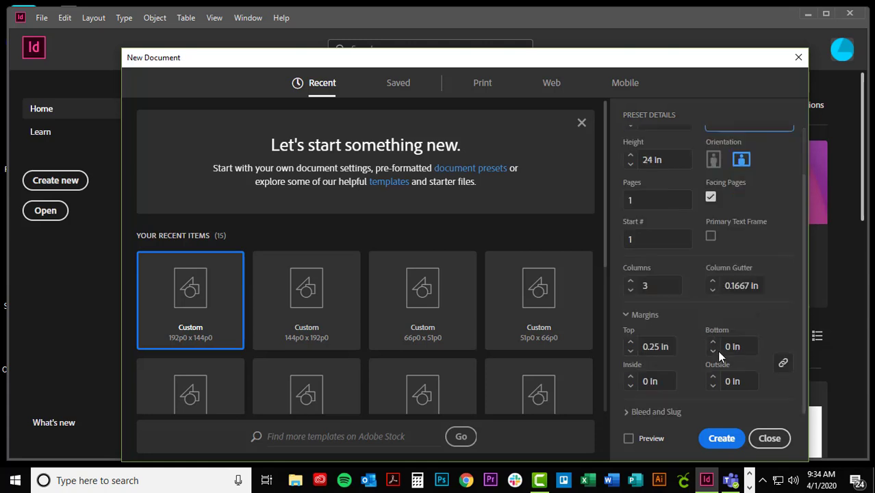
left_click(657, 345)
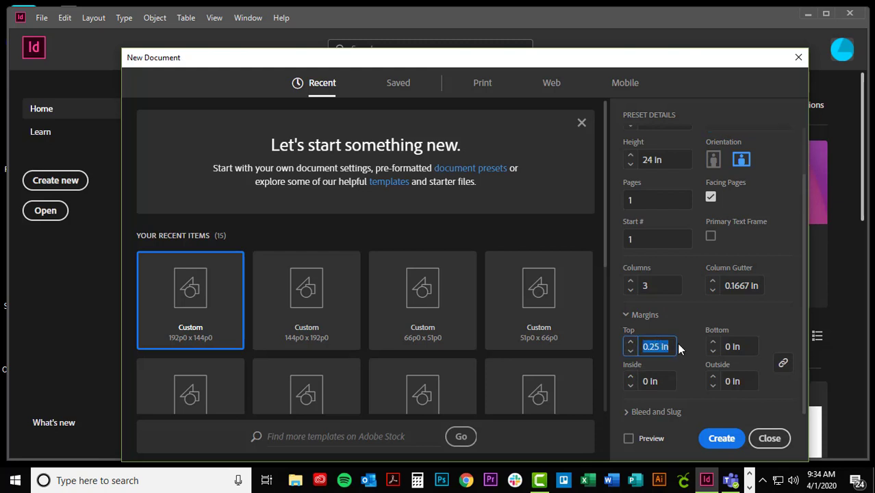
left_click(738, 347)
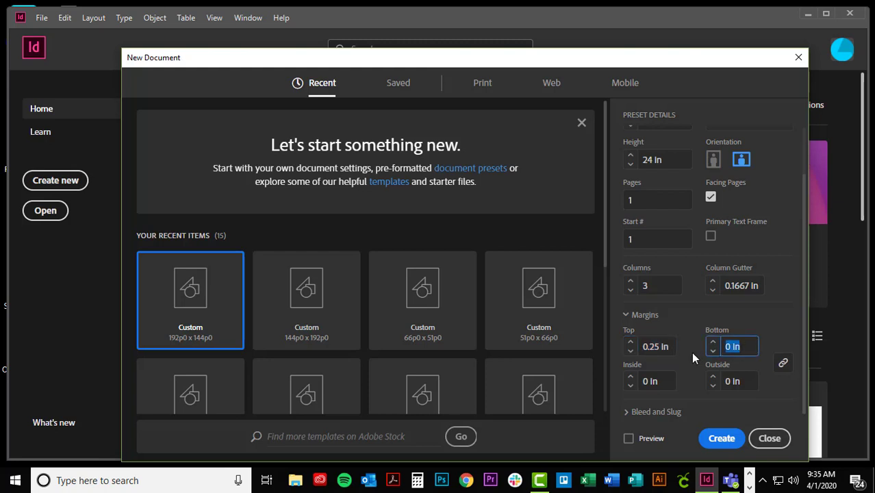
key("Return")
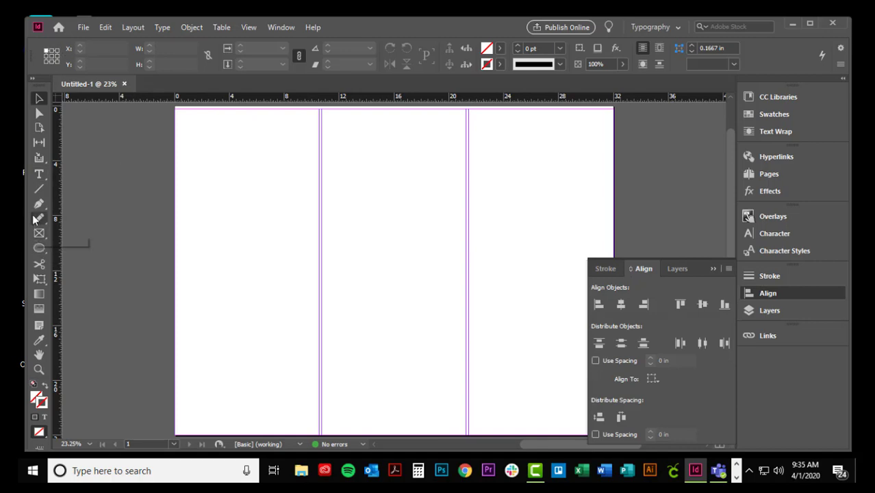
Draw a wide top text frame holding 'Title of Your Poster Goes Here', centred at 72 pt
left_click(37, 176)
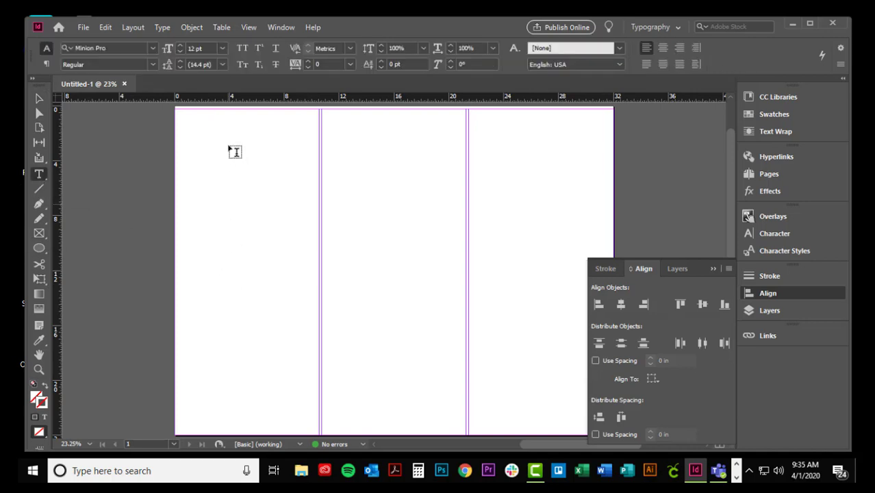
left_click_drag(179, 113, 610, 149)
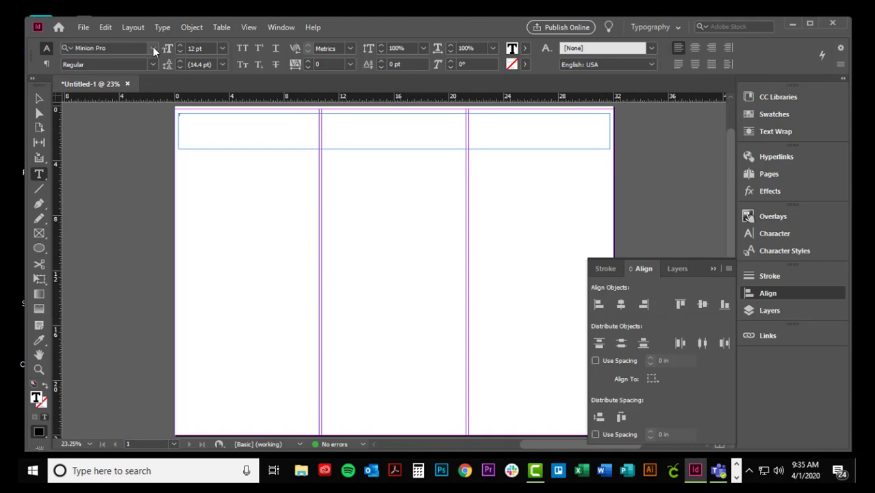
left_click(222, 49)
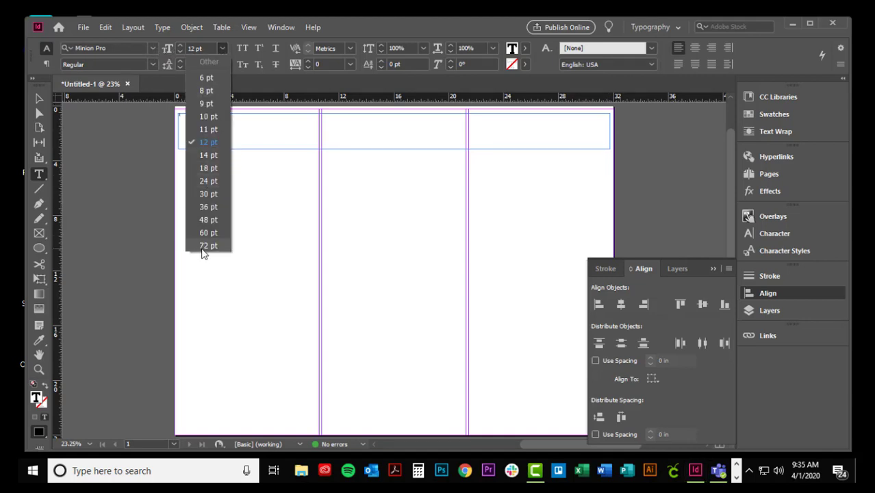
left_click(207, 246)
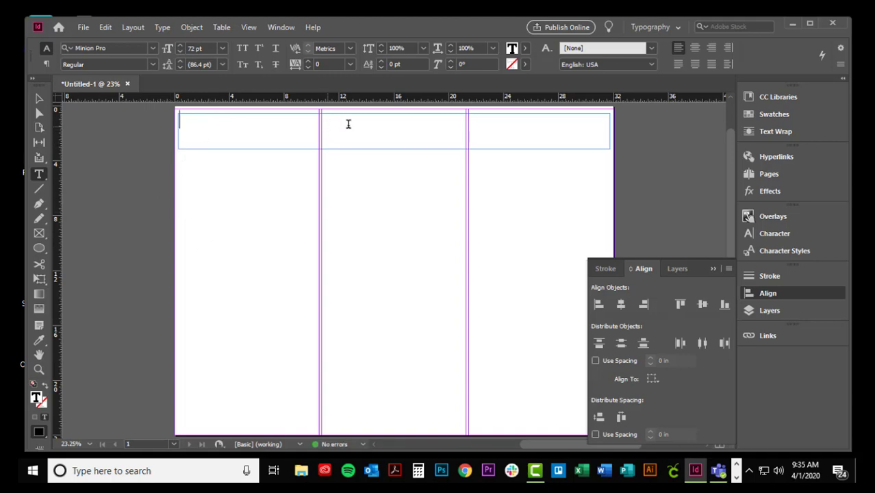
left_click(694, 47)
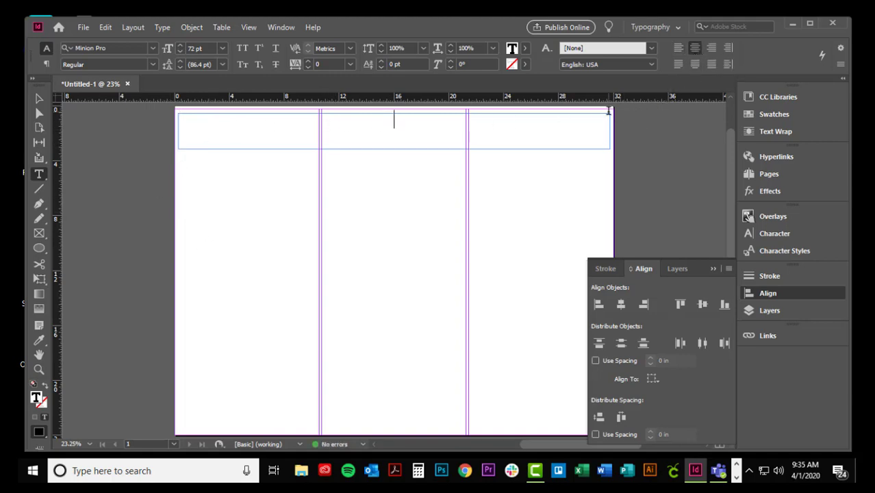
type("Title of ")
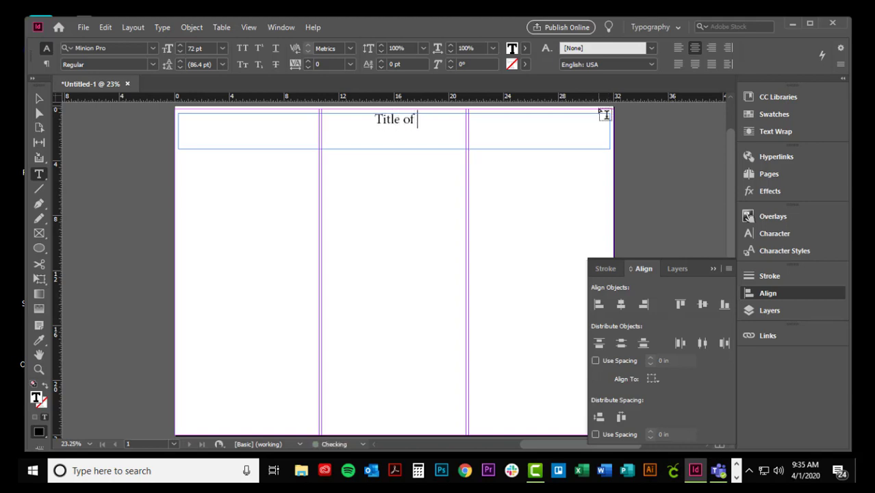
type("Your")
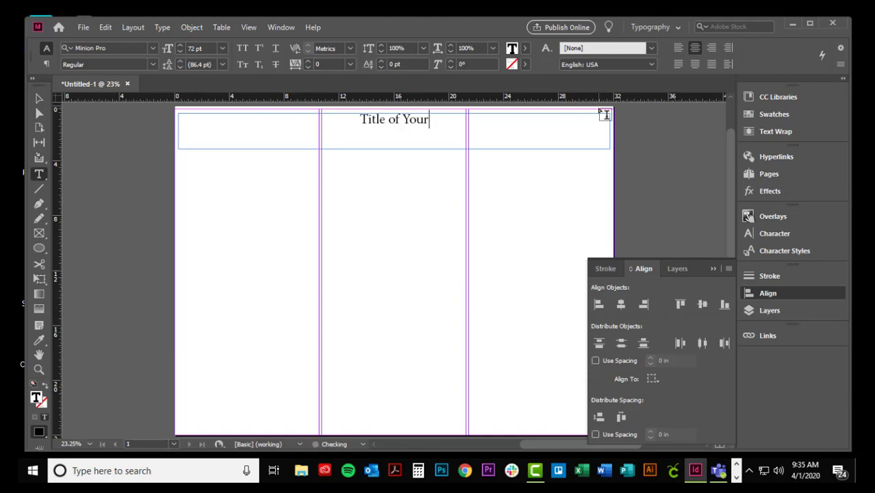
type(" Poster ")
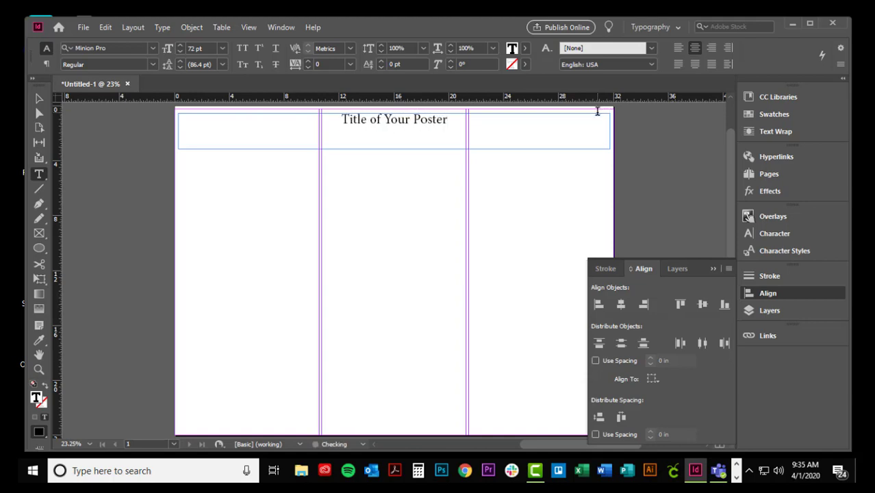
type("Goes")
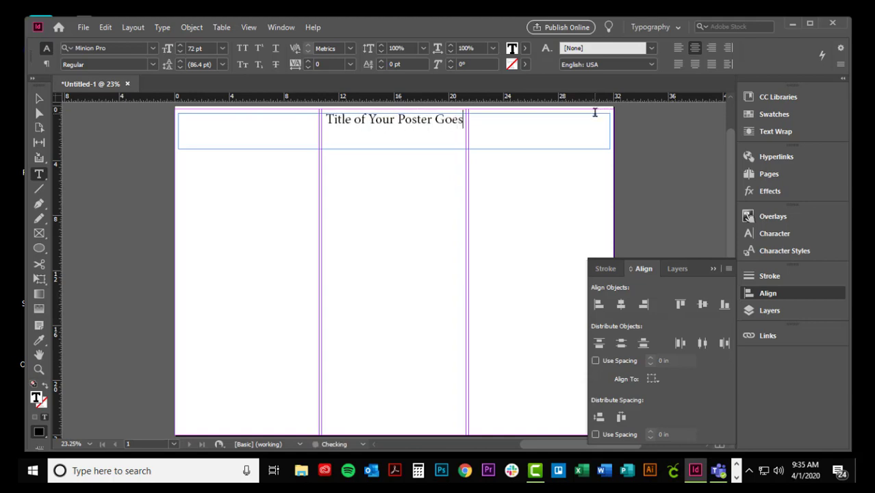
type(" Here")
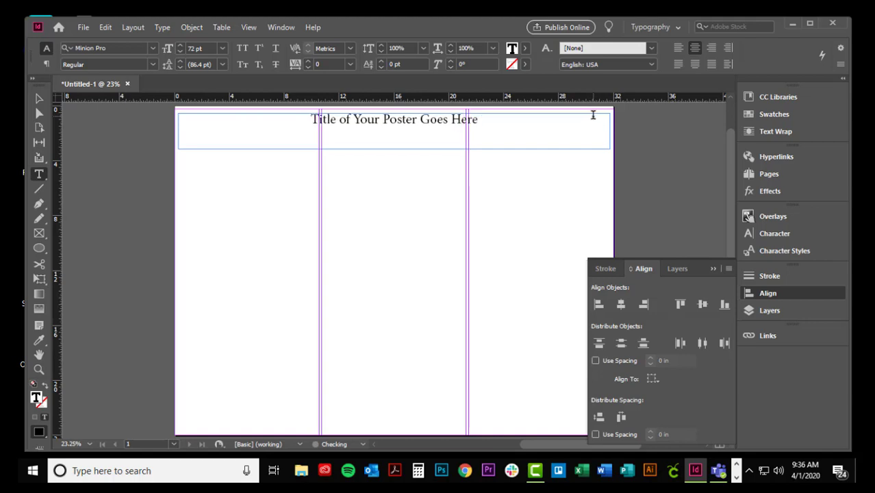
Switch to 48 pt text and start a new line right after the title
left_click(222, 48)
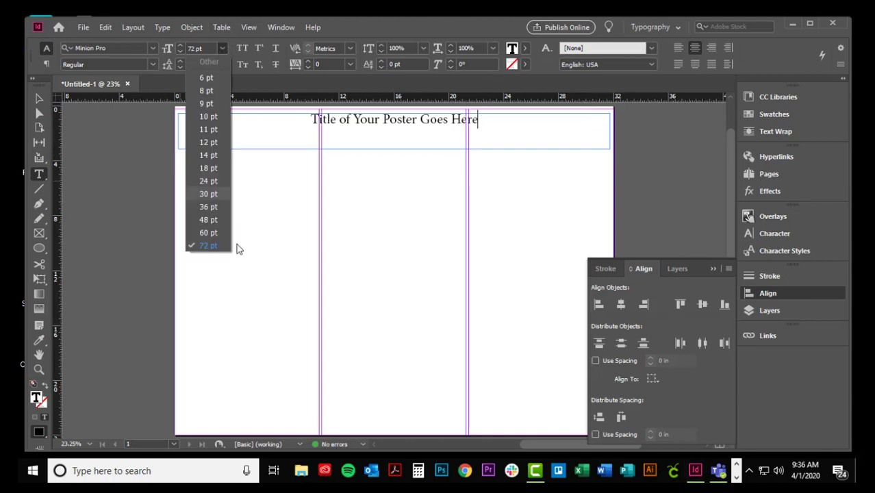
left_click(205, 220)
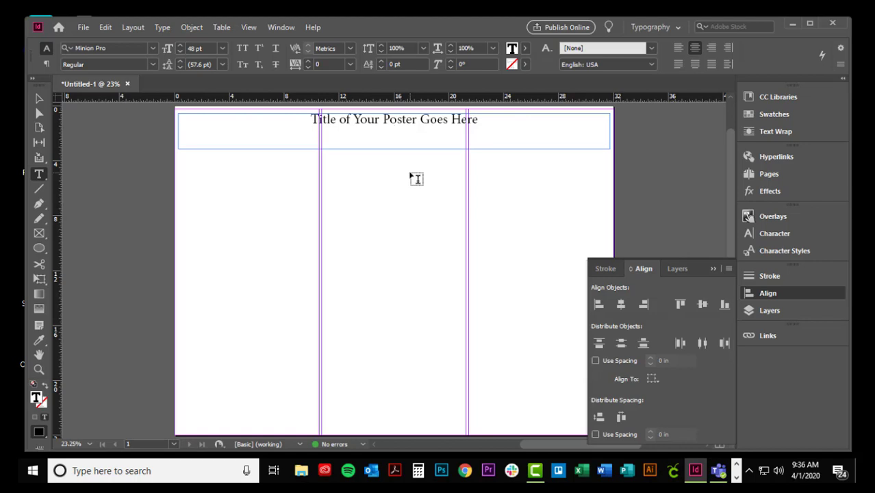
left_click(416, 178)
left_click_drag(416, 179, 409, 173)
left_click(474, 124)
key("Return")
Type the author name, add the Mississippi State University line below it, and leave text editing
type("Jon")
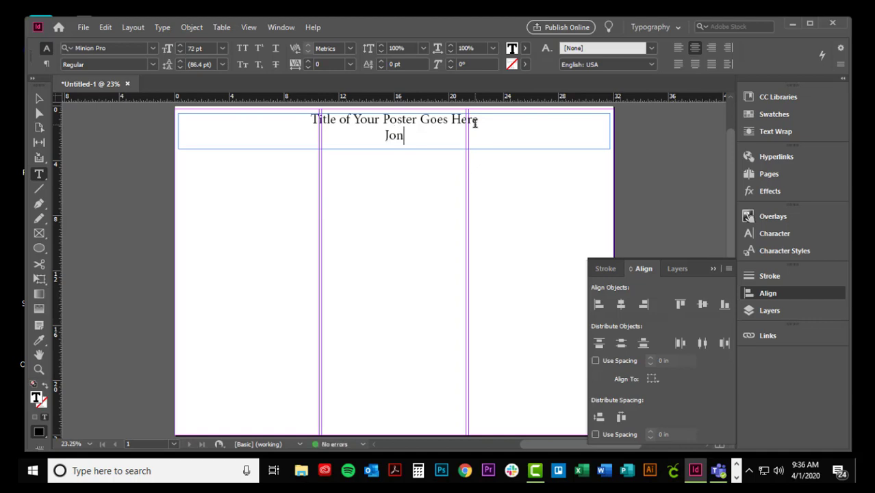
key("BackSpace")
type("hn Doe")
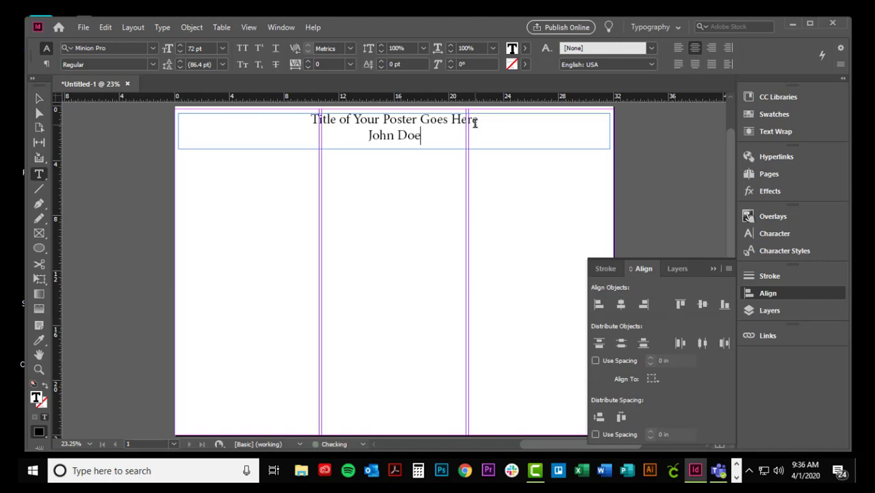
key("Return")
type("Mississippi State University")
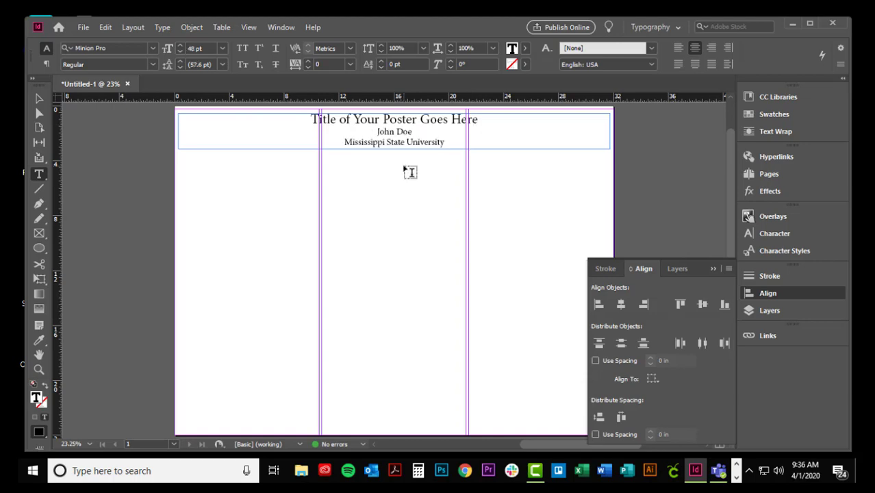
key("Escape")
left_click(195, 30)
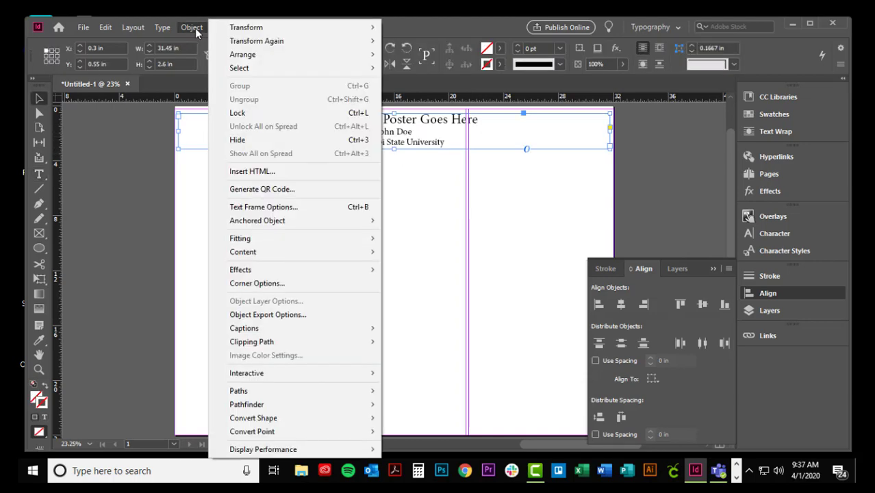
Set the heading frame's vertical justification to Center and stretch it to about 3.05 in tall
left_click(195, 28)
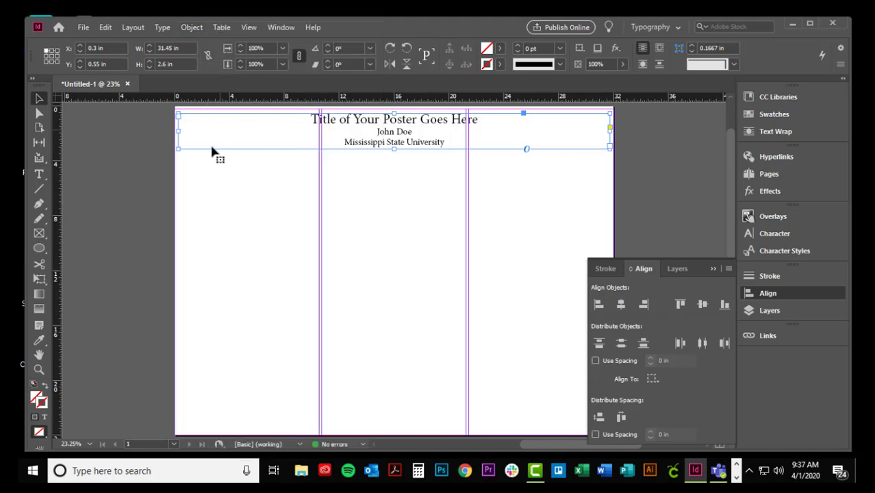
left_click(184, 30)
left_click(250, 208)
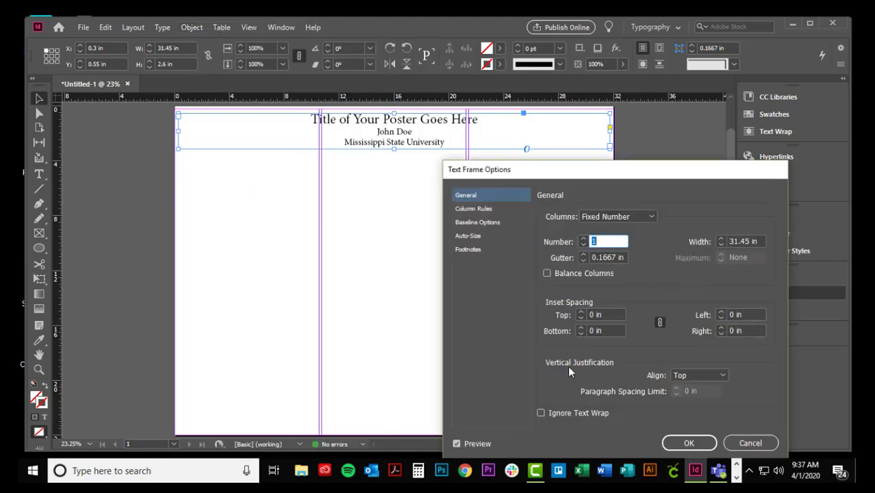
left_click(719, 376)
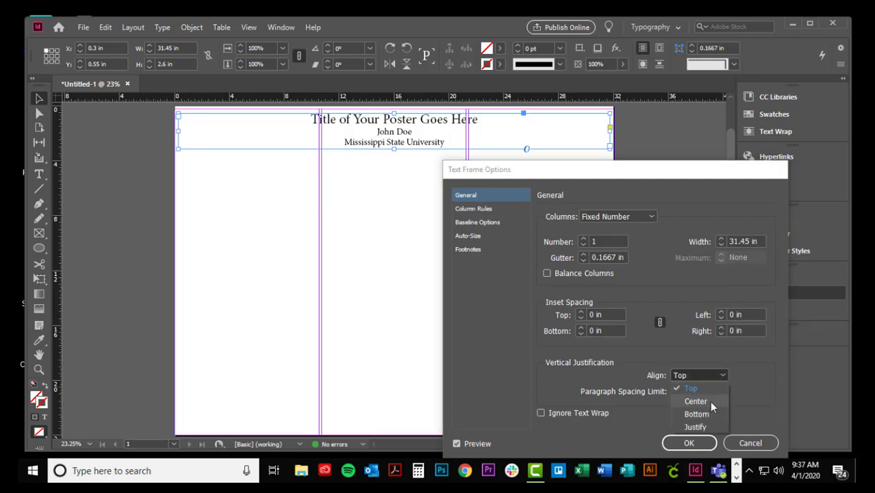
left_click(709, 404)
left_click(689, 443)
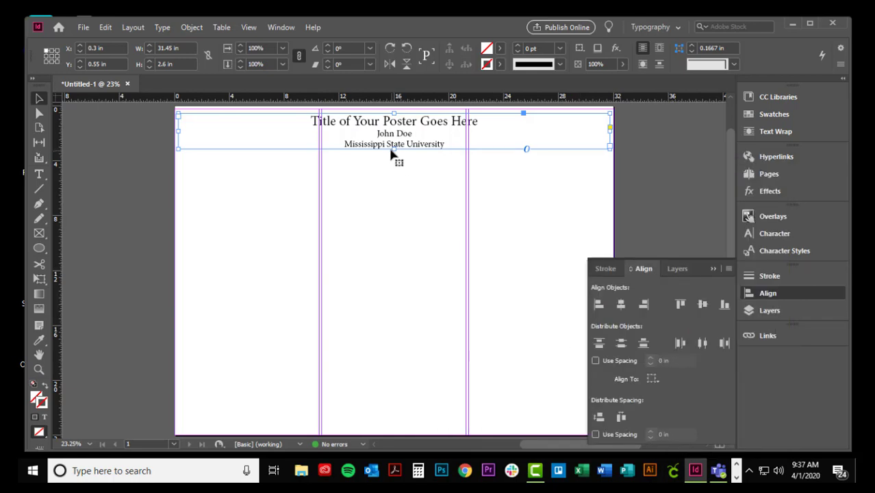
left_click_drag(393, 149, 393, 155)
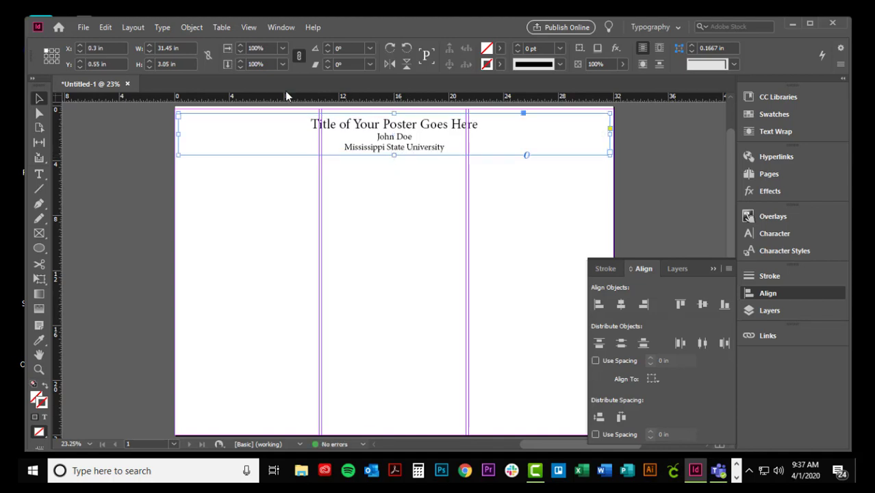
Duplicate the dark blue swatch in the Swatches list
left_click(763, 116)
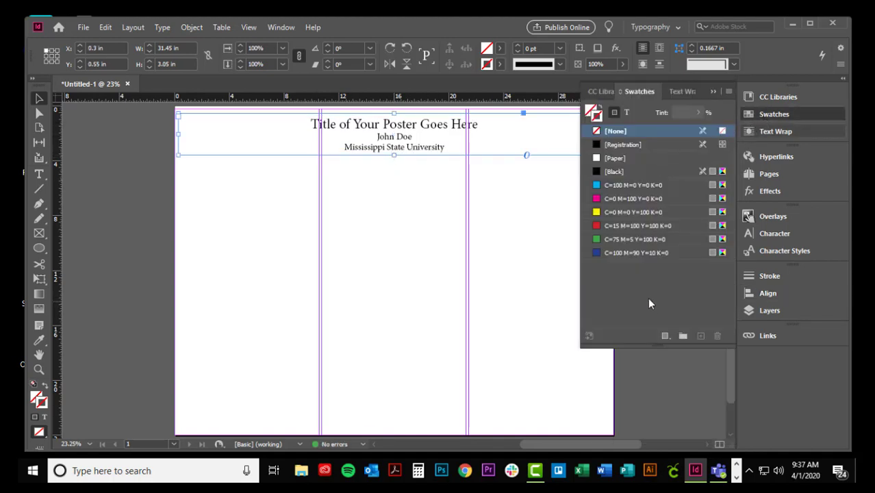
left_click(638, 253)
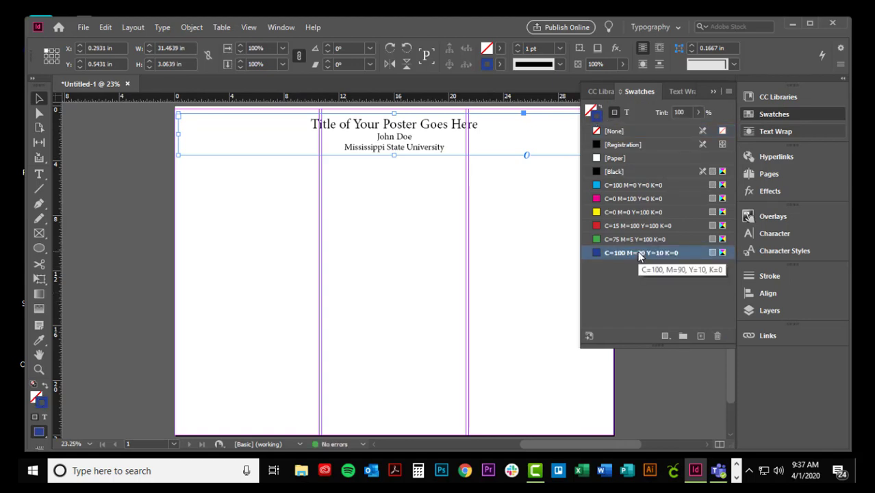
right_click(639, 254)
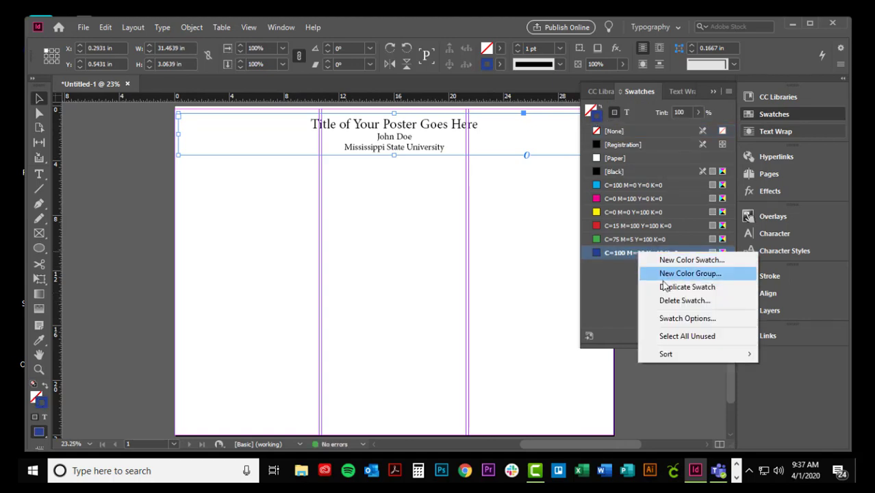
left_click(686, 287)
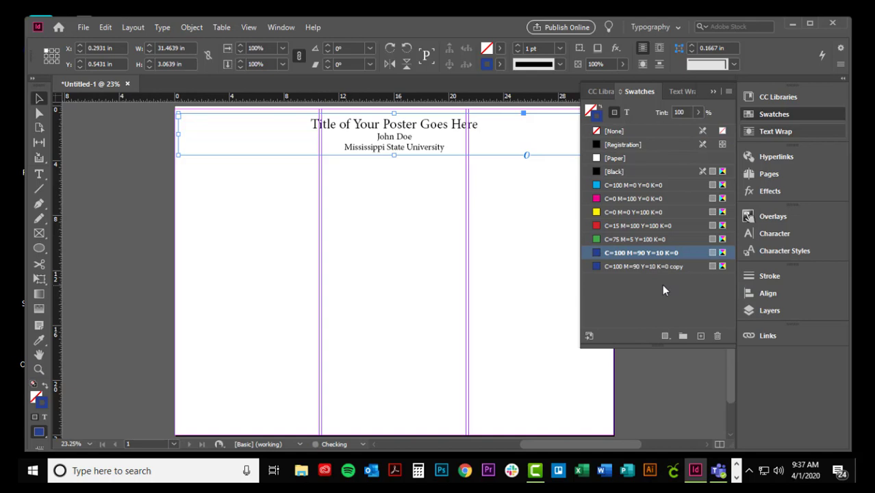
left_click(650, 266)
left_click(649, 265)
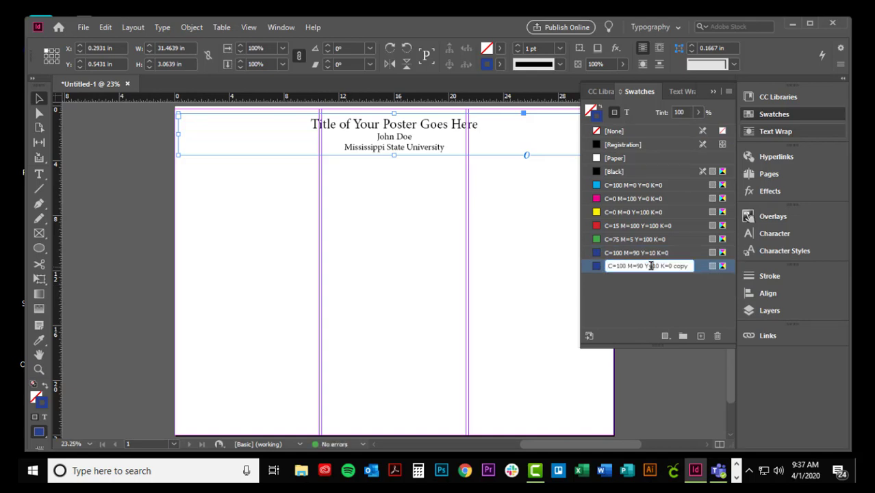
Convert the copy to PANTONE+ Solid Coated 505 C and fill the header frame with it
double_click(597, 268)
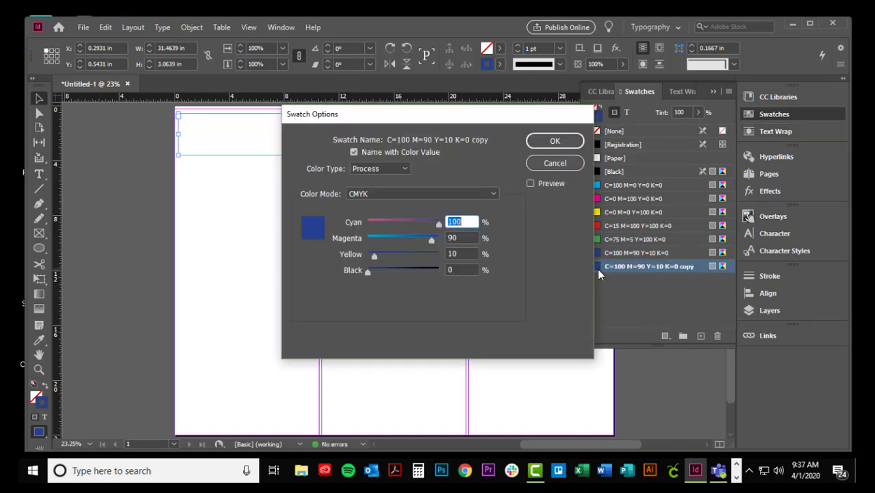
left_click(443, 196)
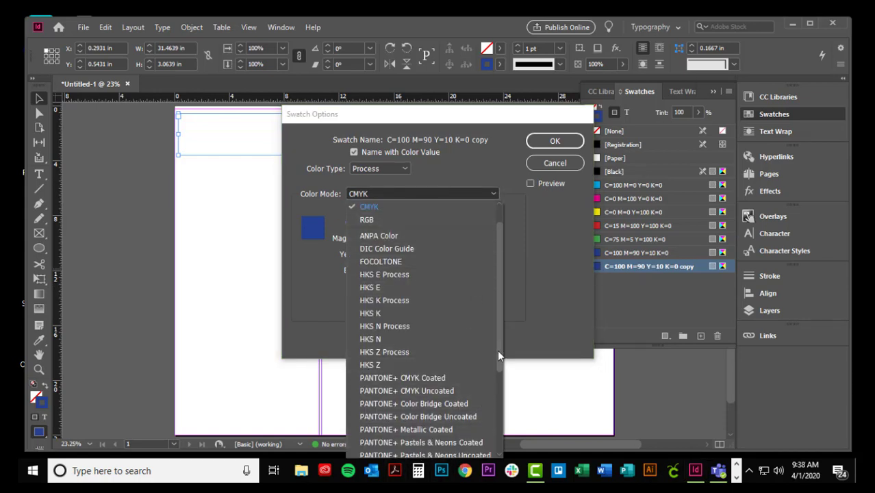
left_click_drag(498, 355, 470, 394)
left_click(428, 411)
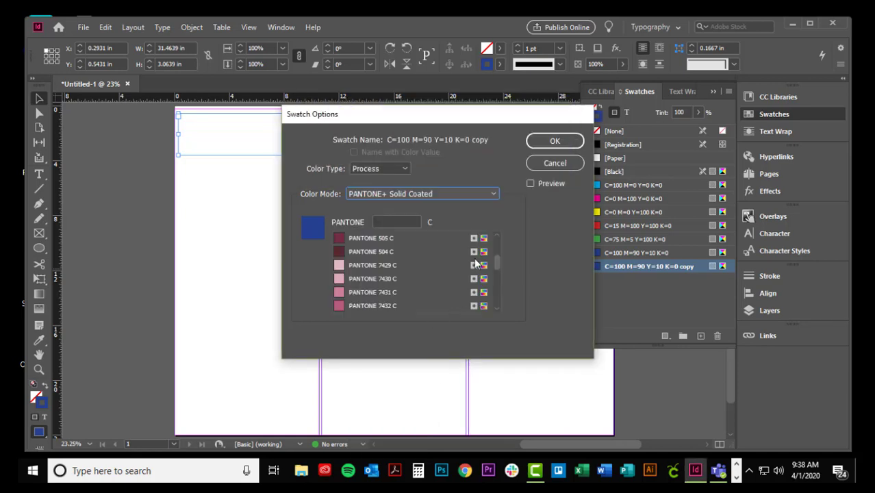
left_click(401, 222)
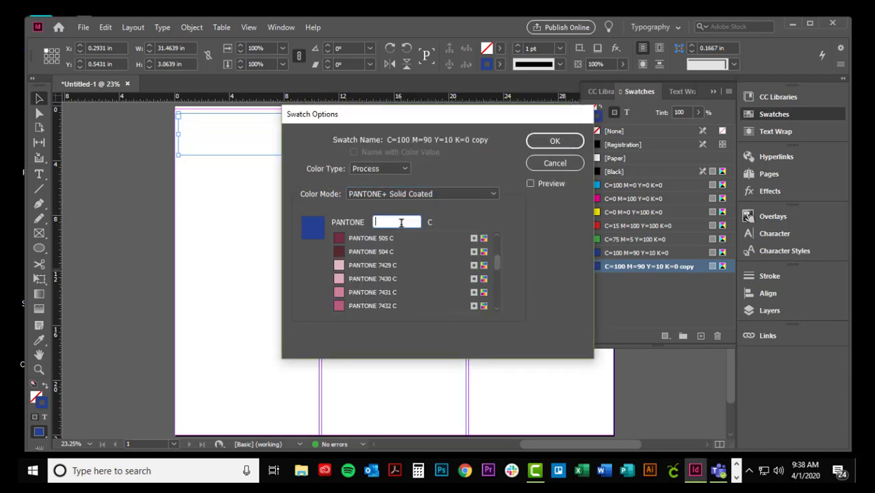
type("505")
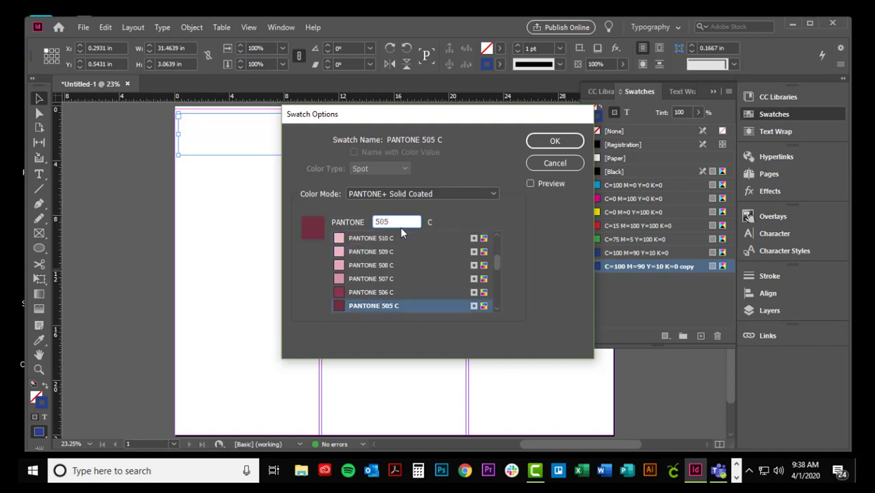
left_click(338, 306)
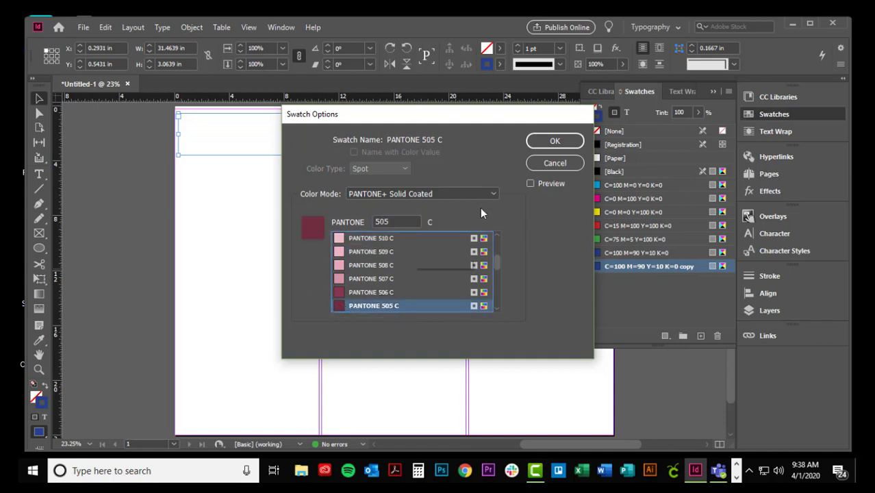
left_click(555, 141)
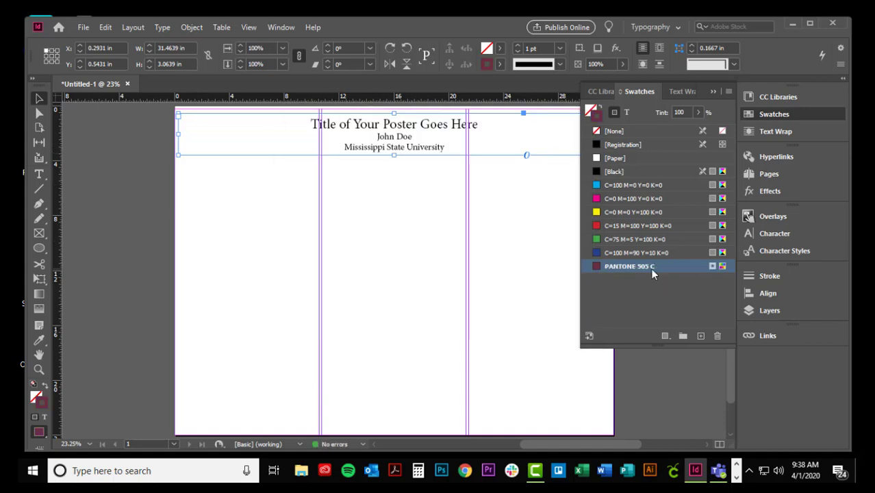
left_click(601, 112)
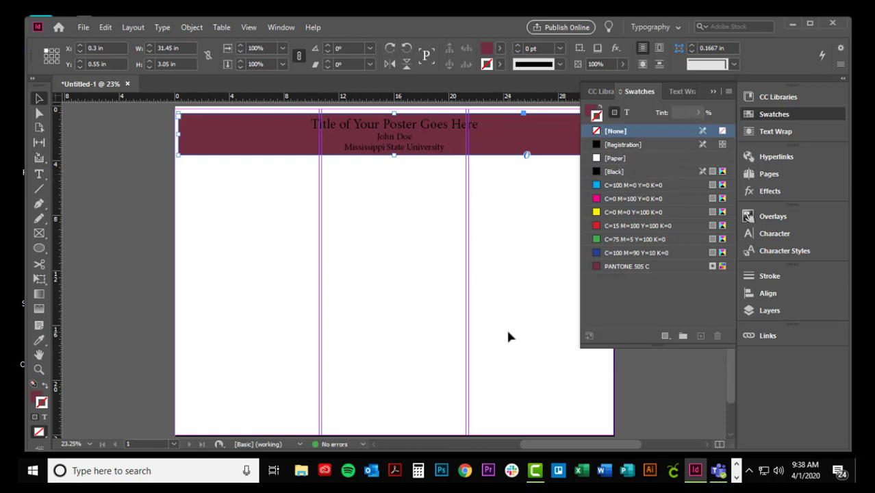
Colour the title, author and university lines with the [Paper] white swatch
double_click(355, 128)
triple_click(388, 128)
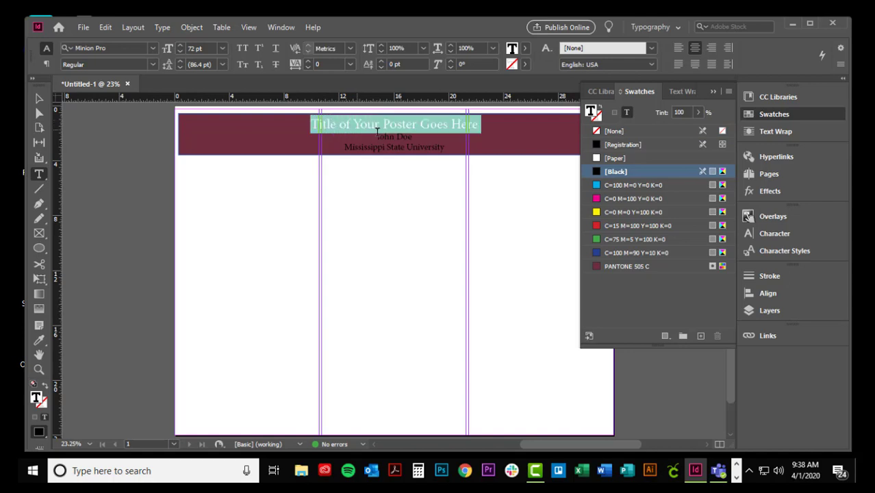
left_click_drag(388, 131, 459, 164)
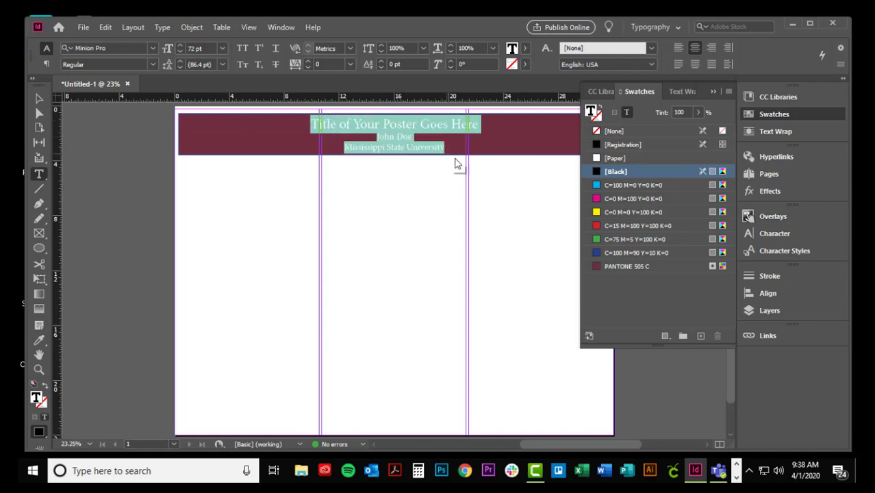
left_click(617, 159)
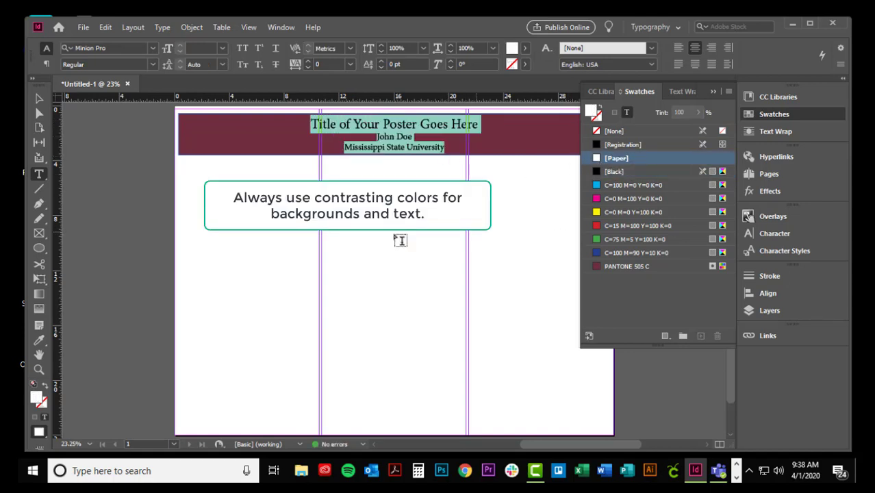
left_click(407, 234)
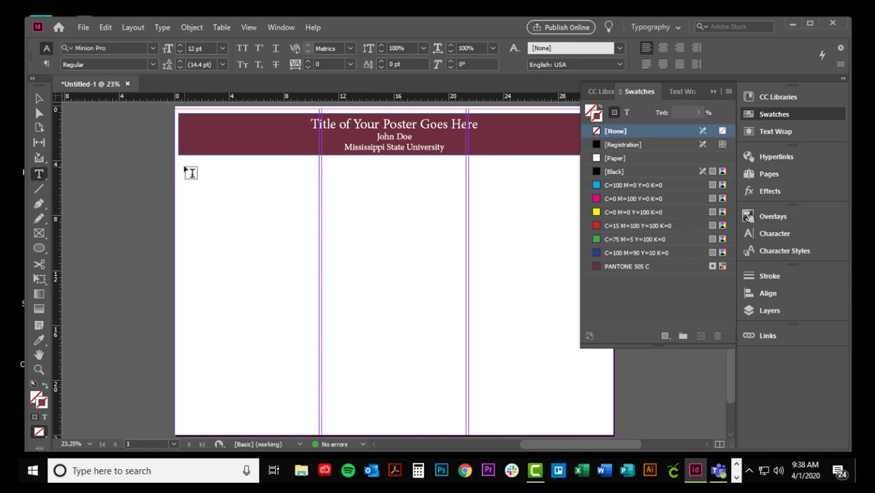
Draw a text frame atop the left column containing 'Abstract' at 36 pt
left_click_drag(185, 169, 315, 189)
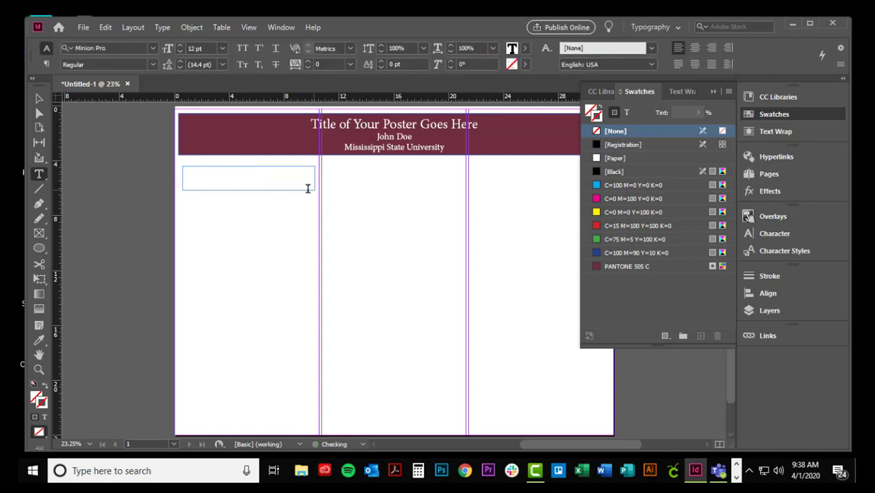
left_click(222, 50)
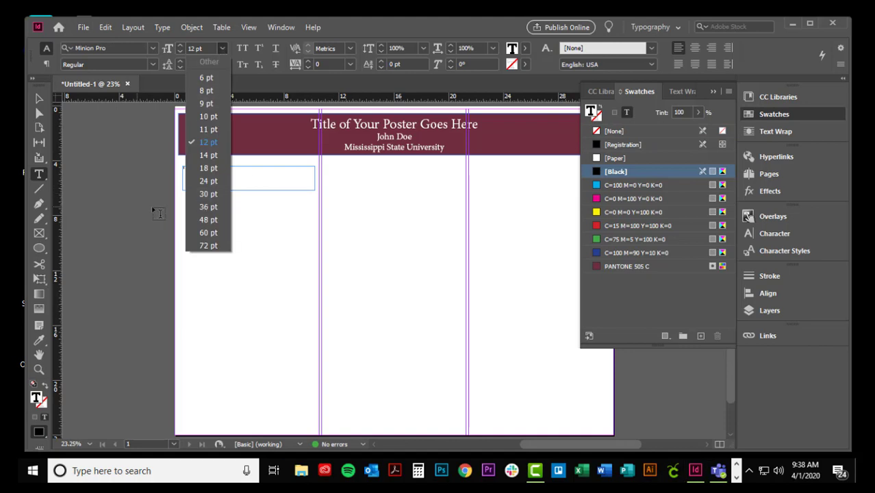
left_click(206, 207)
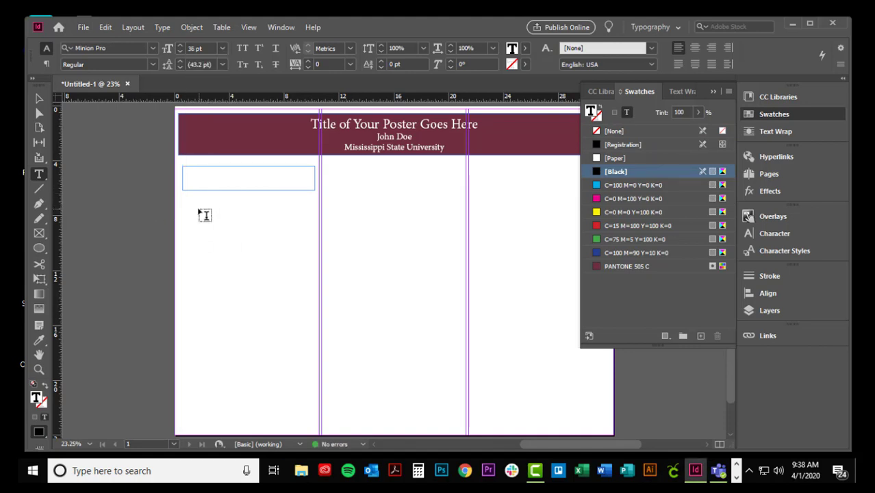
type("Abstract")
left_click_drag(218, 170, 185, 178)
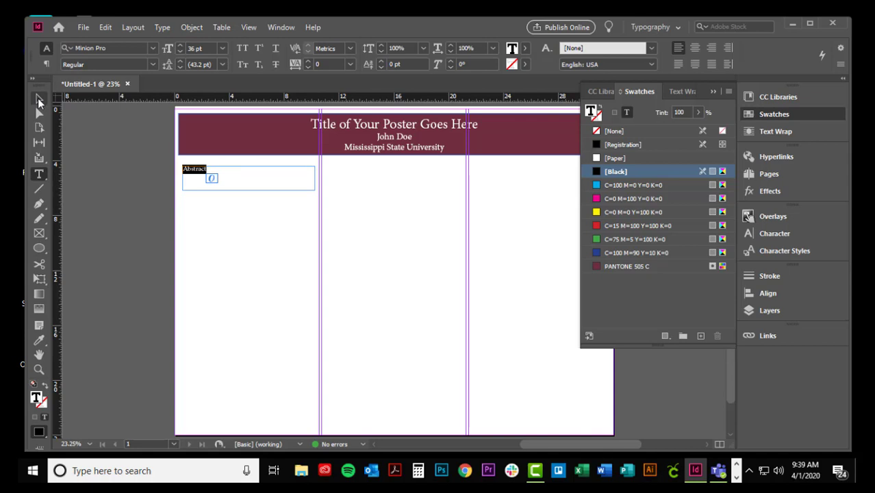
left_click(38, 100)
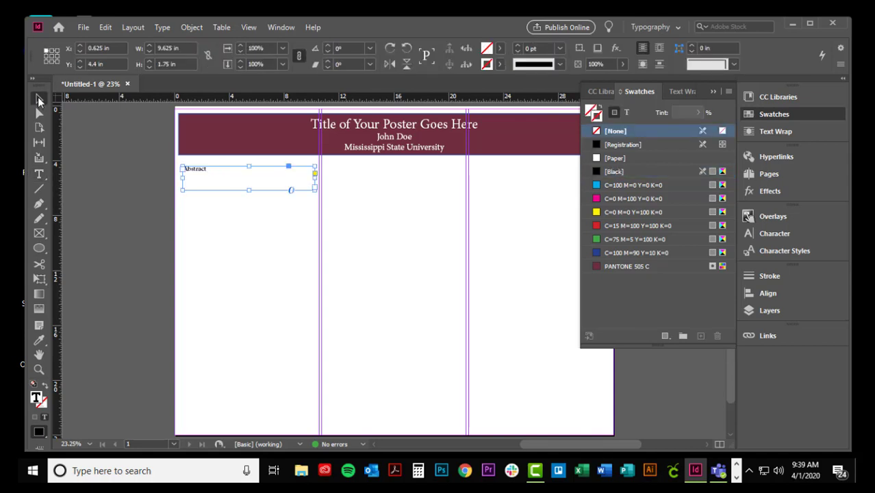
Make the Abstract heading Bold Cond and colour it with the C=100 M=90 Y=10 K=0 blue swatch
left_click(38, 369)
left_click(228, 207)
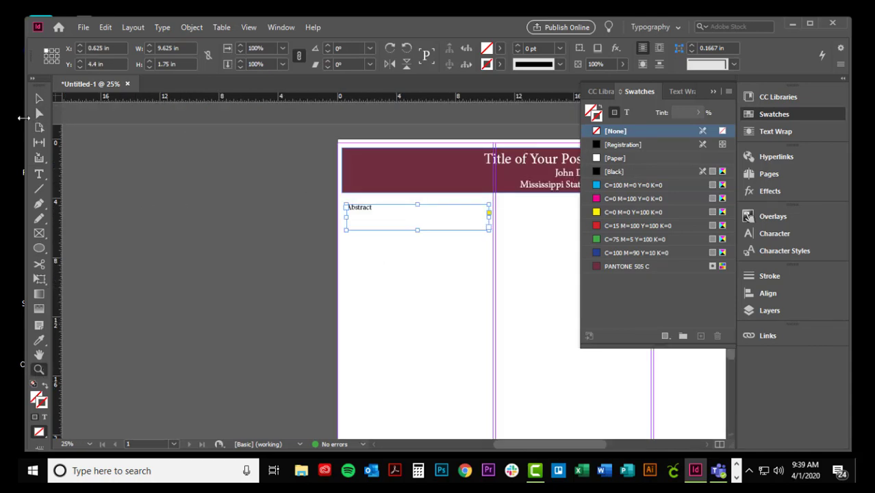
left_click(39, 98)
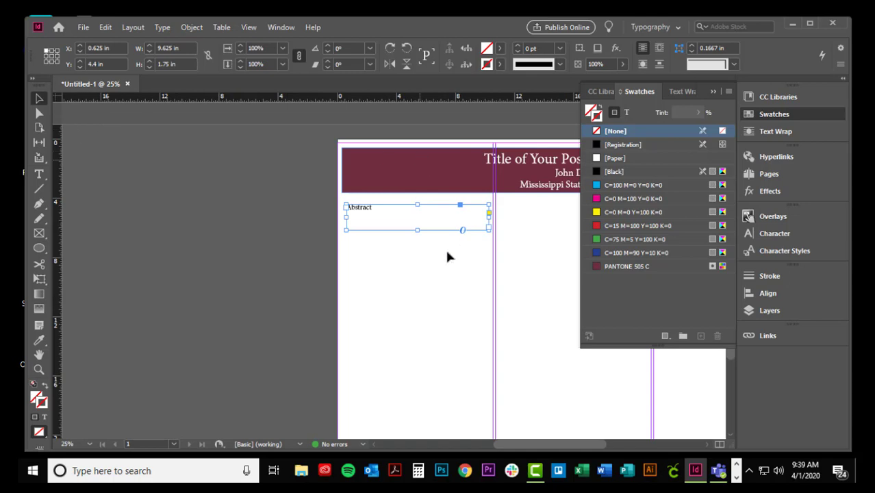
double_click(365, 206)
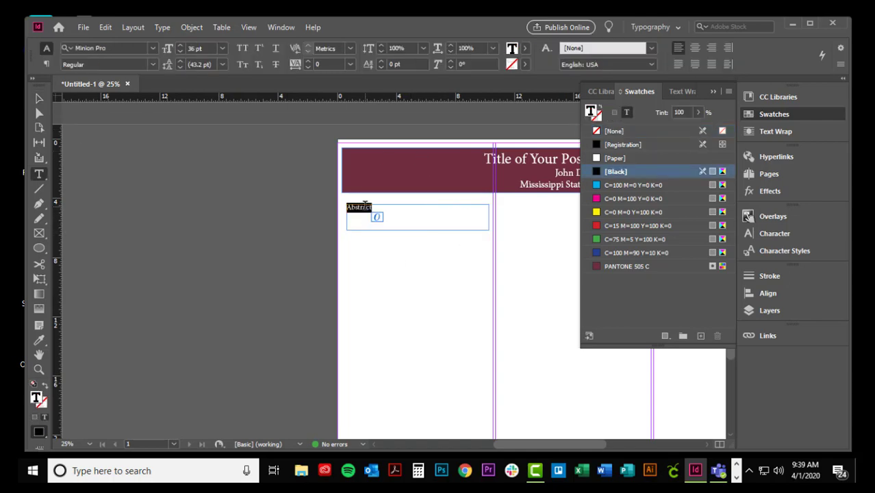
left_click(151, 65)
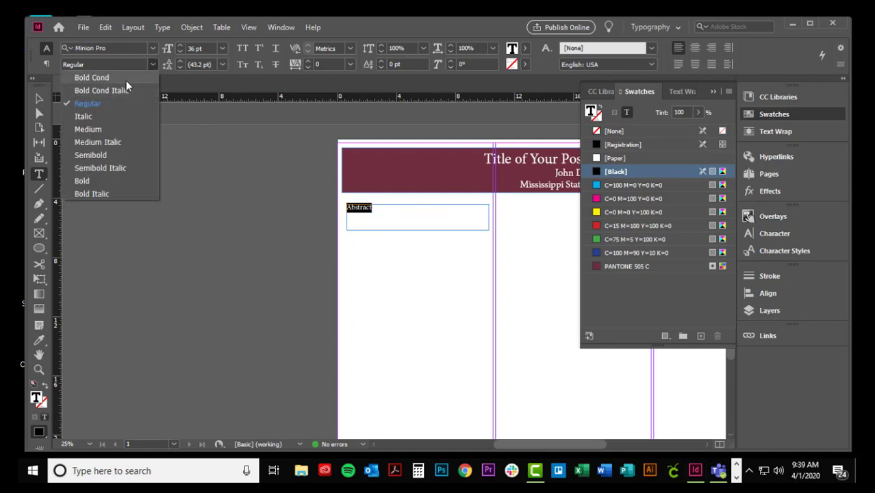
left_click(126, 80)
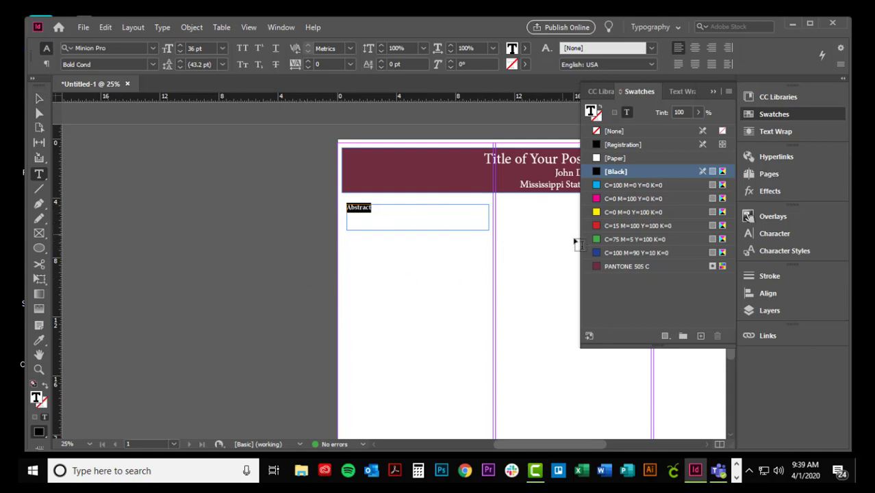
left_click(644, 252)
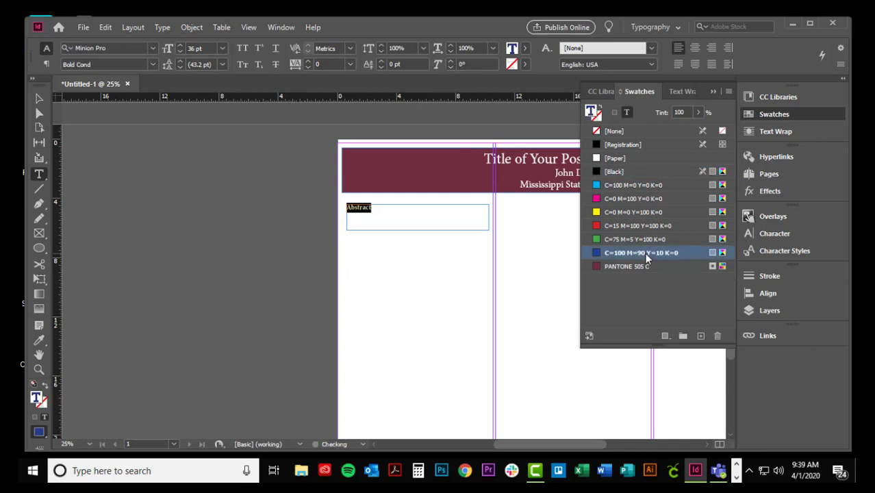
Duplicate the blue swatch and convert the copy to grey PANTONE+ Solid Coated 414 C
right_click(643, 253)
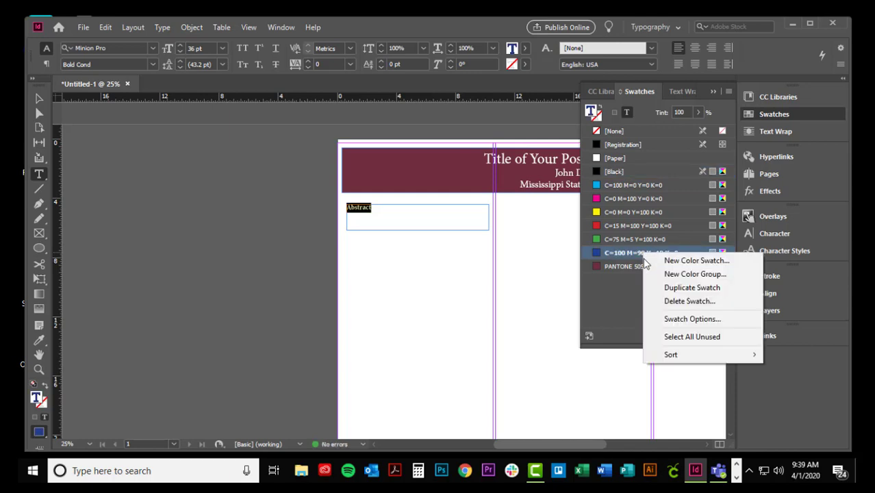
left_click(669, 287)
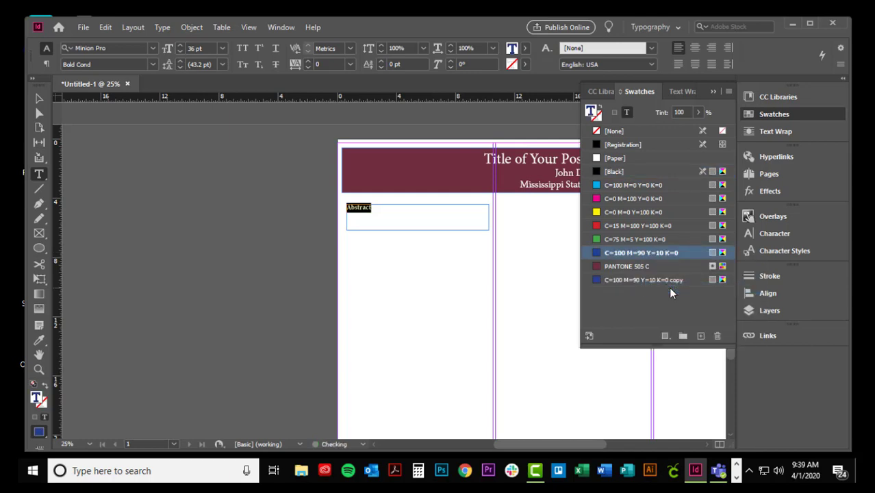
double_click(617, 282)
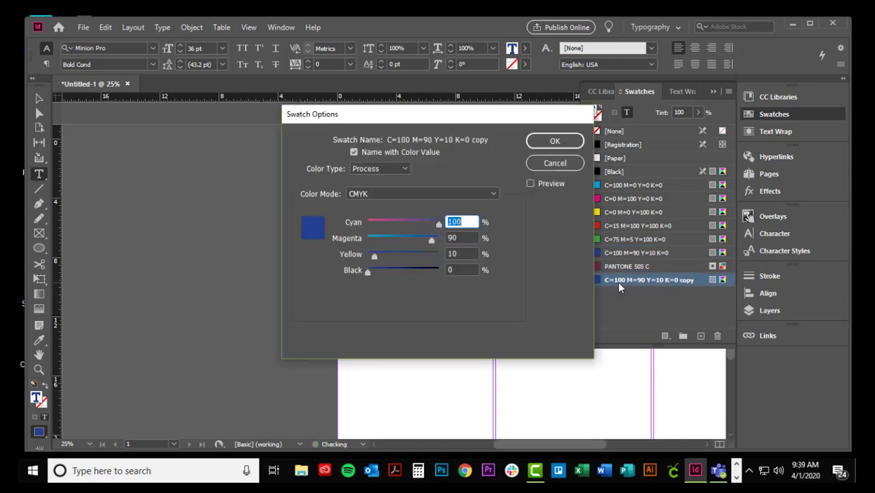
left_click(371, 193)
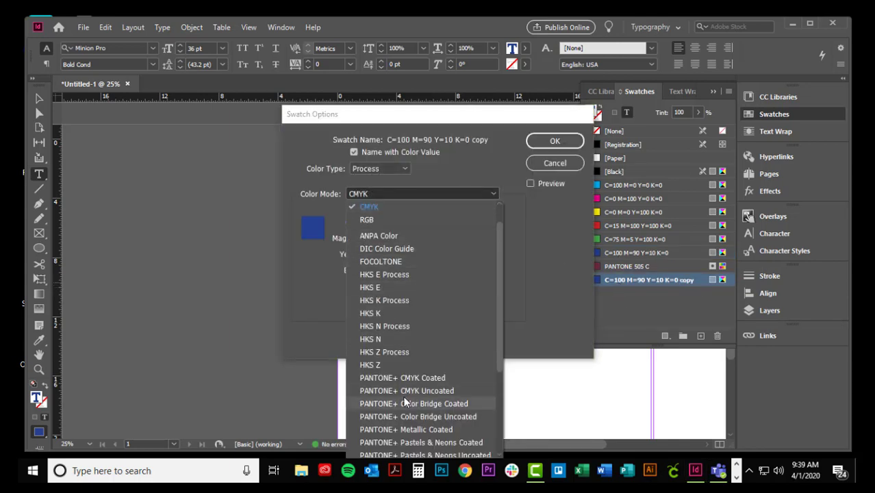
scroll(404, 402, "down", 2)
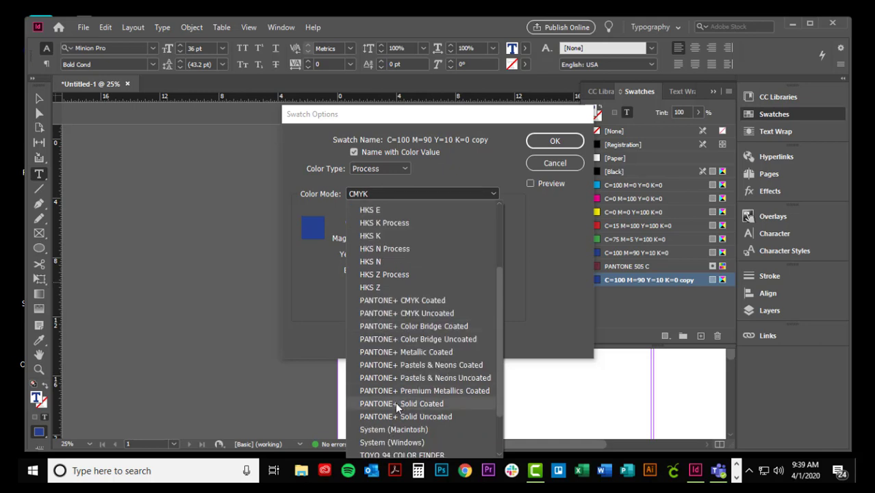
left_click(395, 402)
left_click(392, 219)
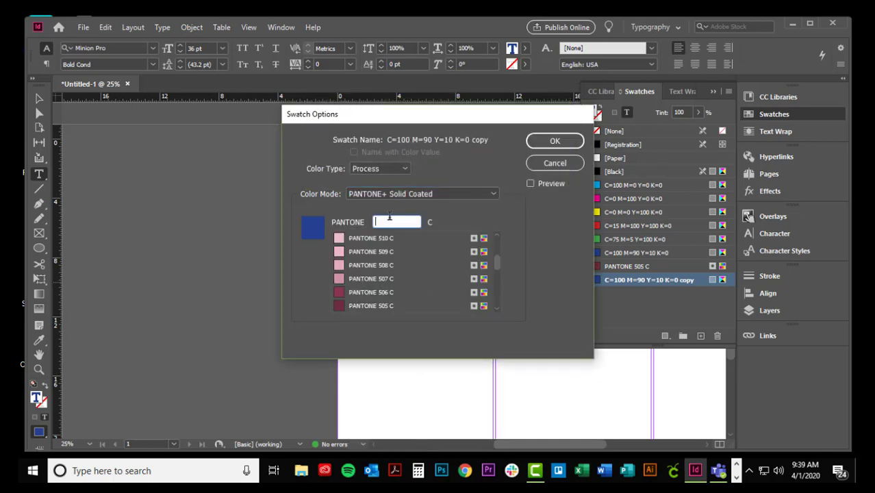
type("414")
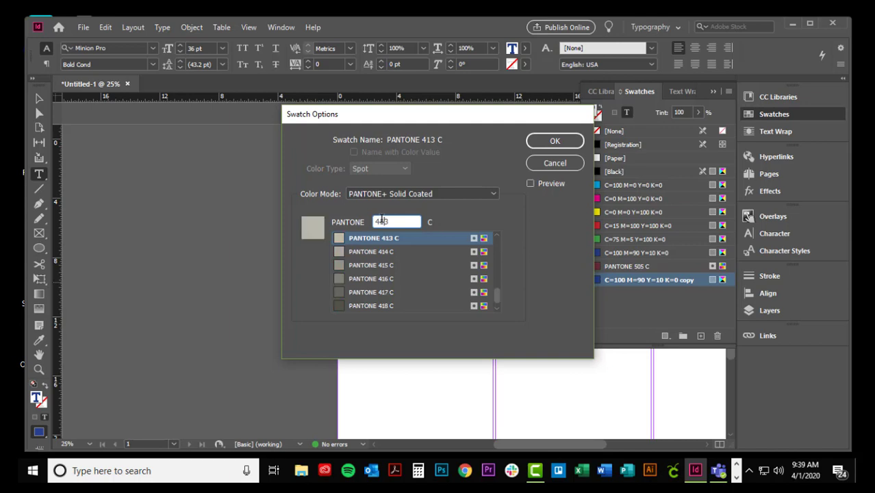
left_click(366, 253)
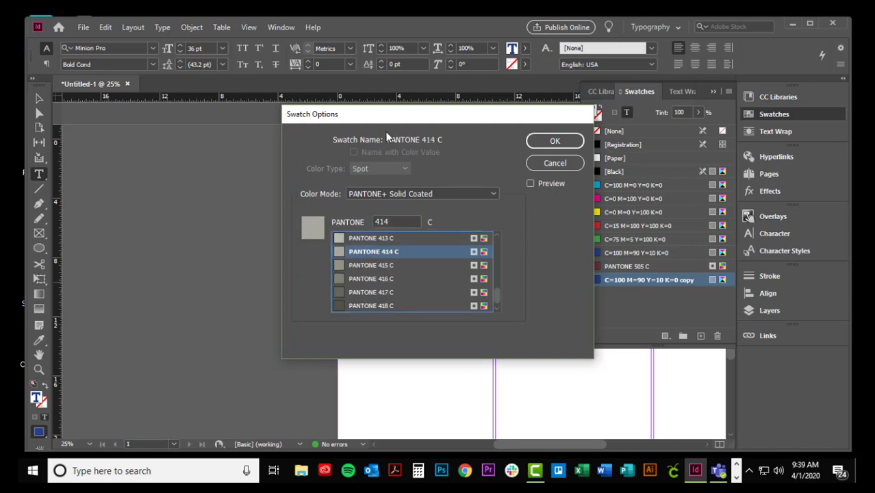
left_click(554, 141)
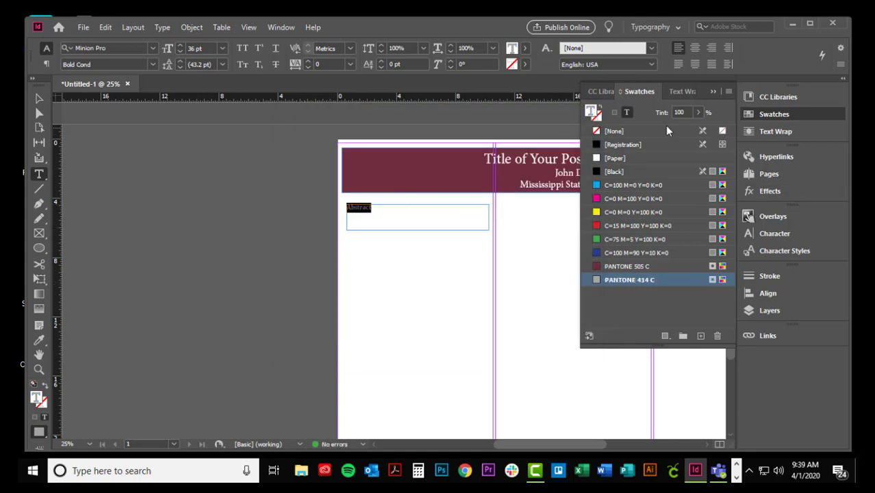
Turn the Abstract text [Paper] white and fill its frame with grey PANTONE 414 C
left_click(592, 144)
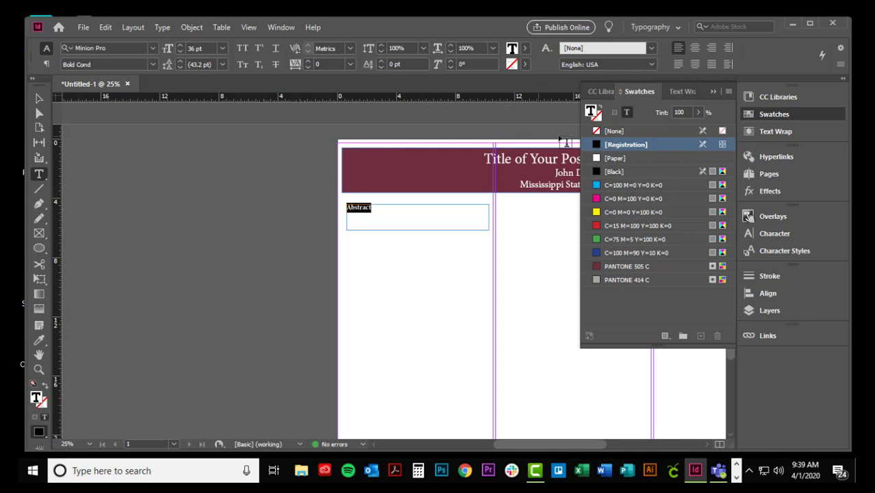
left_click(600, 158)
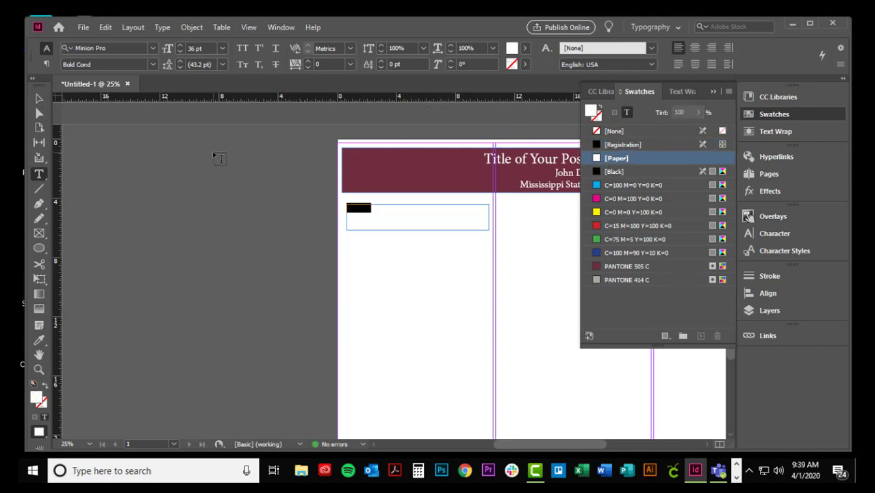
left_click(39, 99)
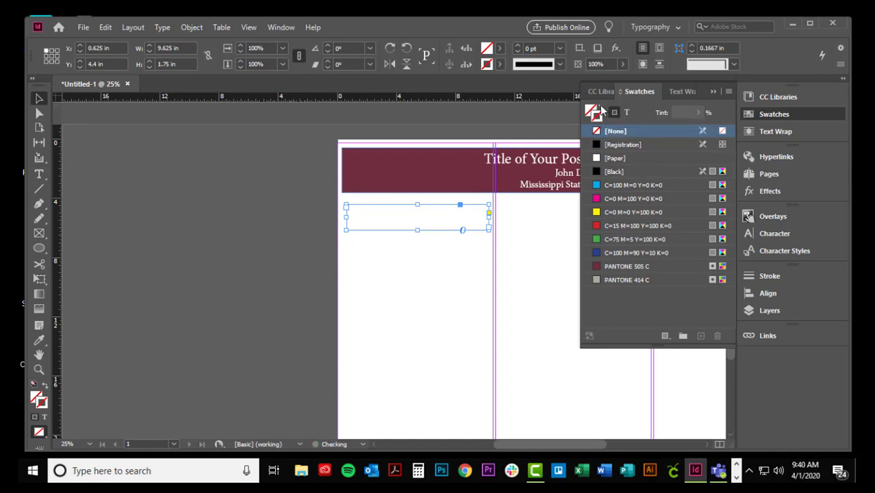
left_click(630, 278)
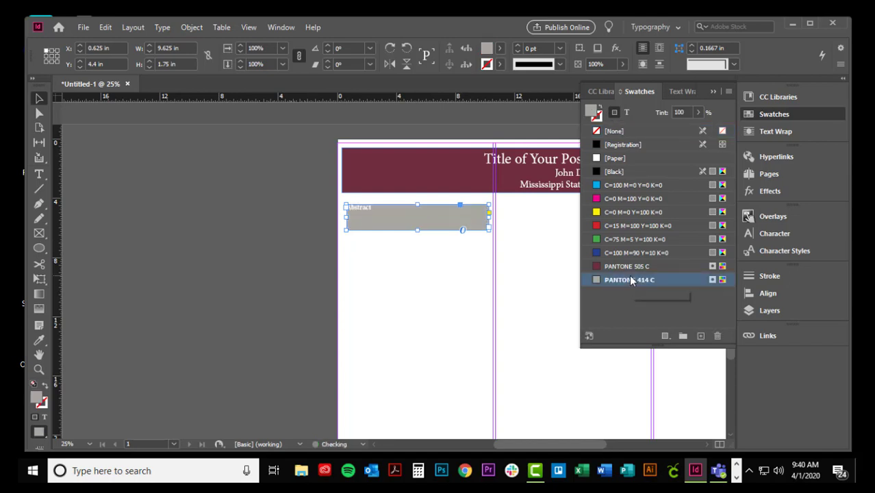
double_click(376, 208)
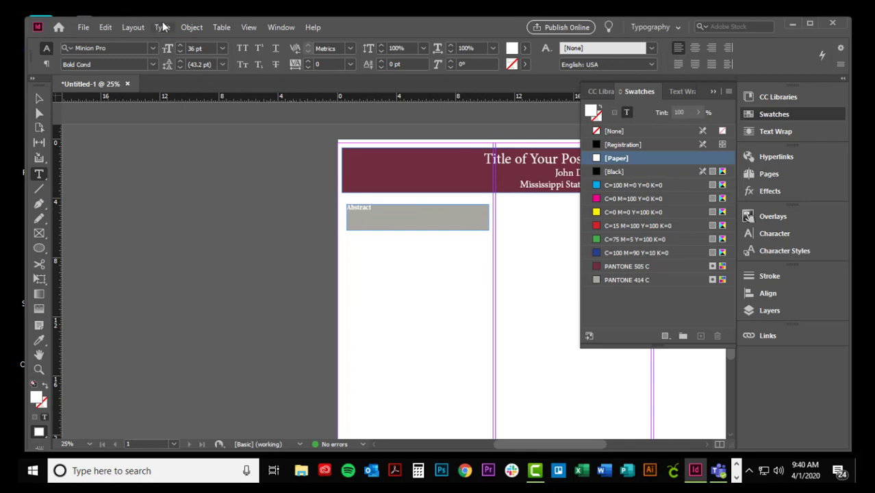
Set the Abstract heading frame's vertical justification to Center, then zoom in on it
left_click(192, 26)
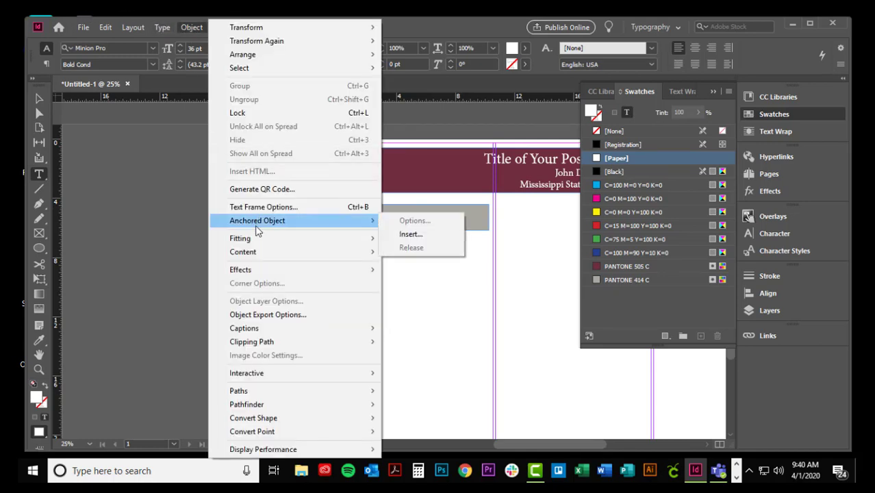
left_click(263, 207)
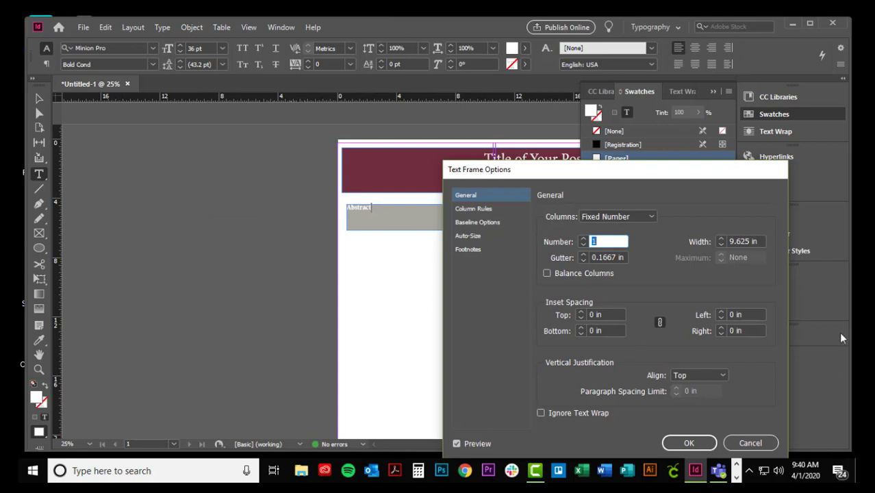
left_click(721, 374)
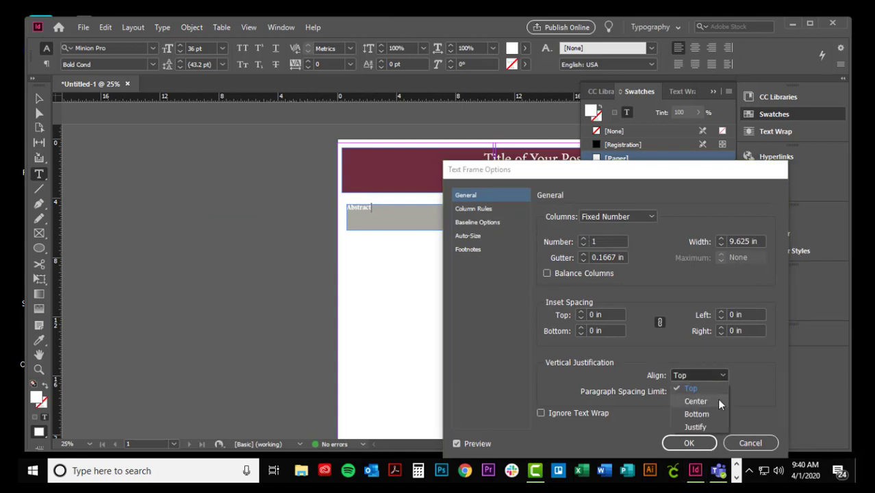
left_click(695, 401)
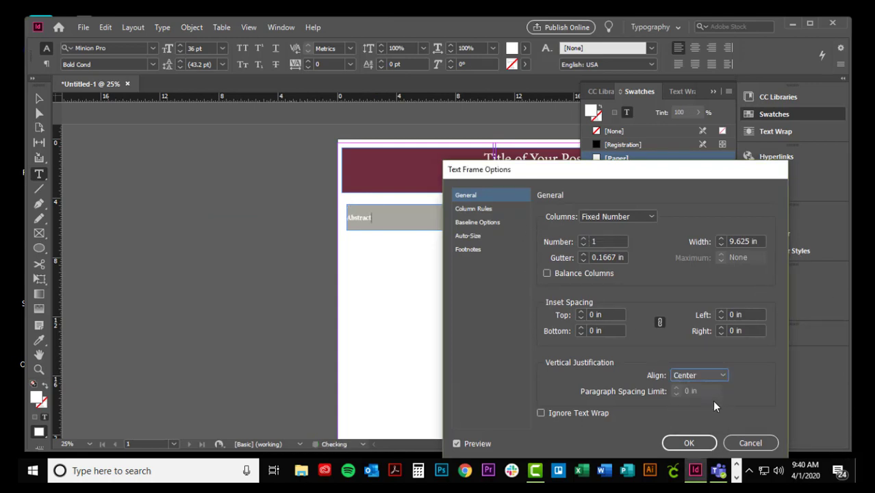
left_click(686, 443)
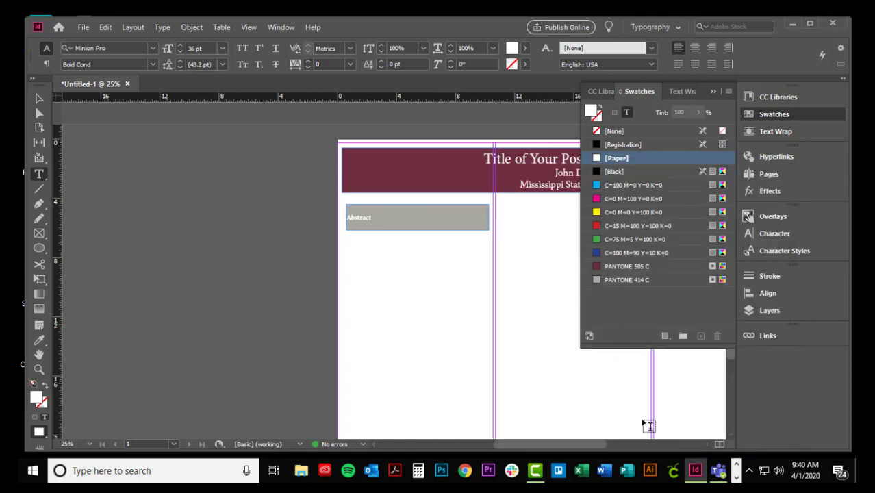
left_click(39, 369)
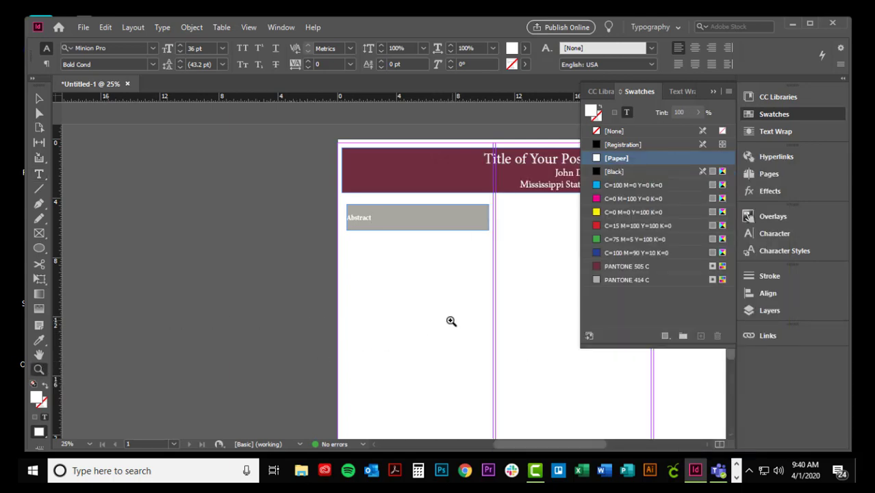
left_click(450, 321)
scroll(450, 321, "up", 5)
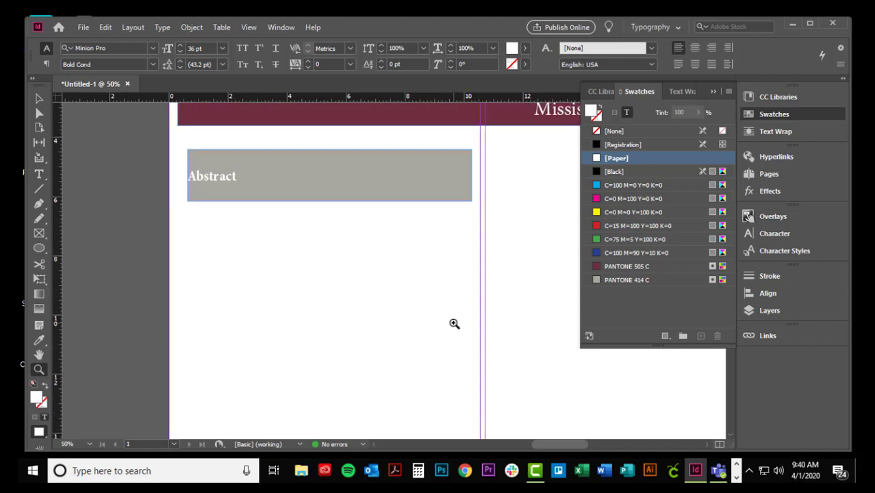
Stretch the Abstract bar to both column edges, shrink it to 0.8 in tall, and copy it lower
key("Escape")
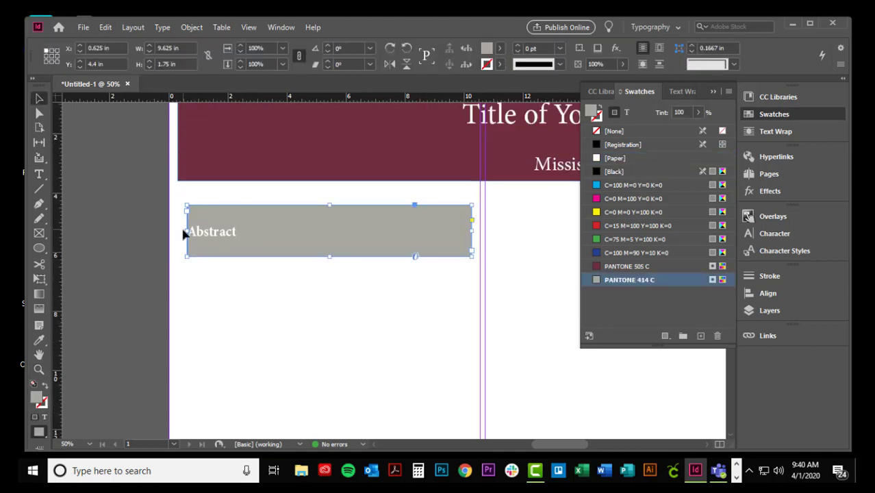
left_click_drag(185, 232, 177, 231)
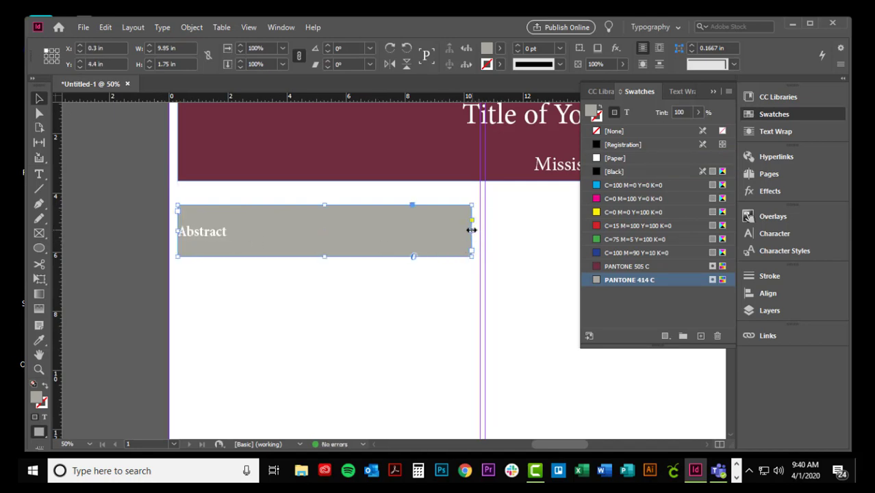
left_click_drag(472, 230, 481, 231)
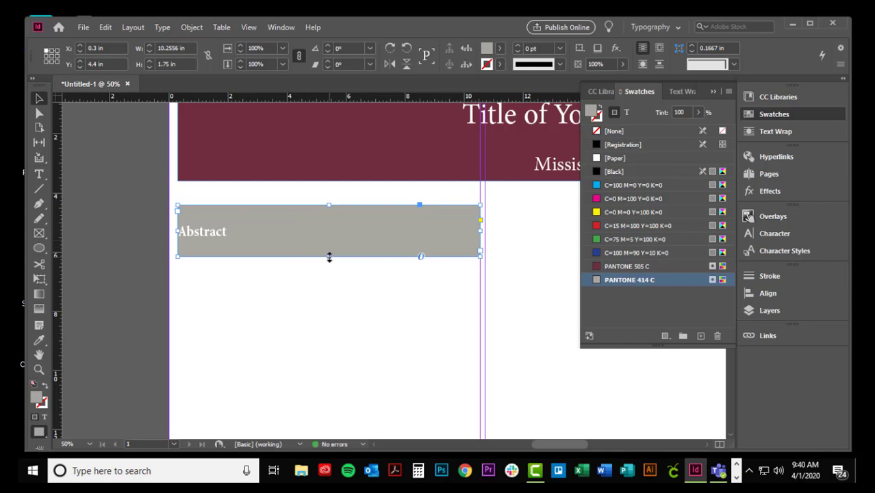
left_click_drag(329, 256, 327, 229)
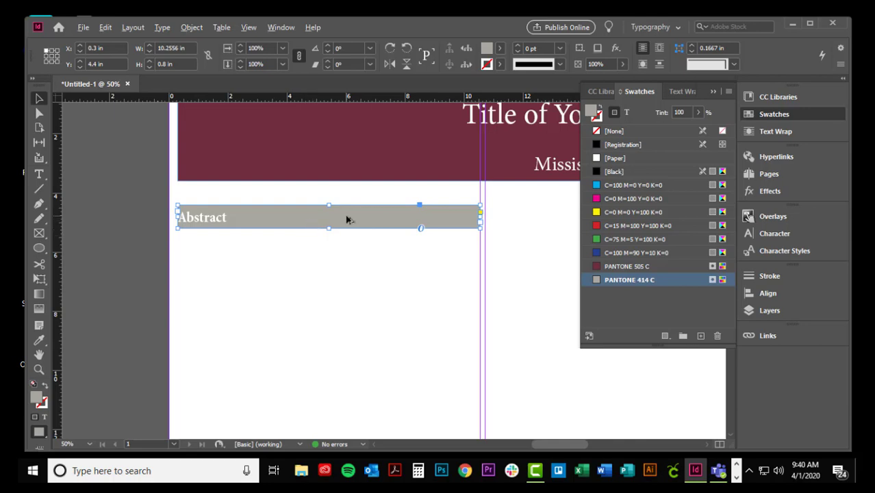
left_click_drag(347, 219, 189, 240)
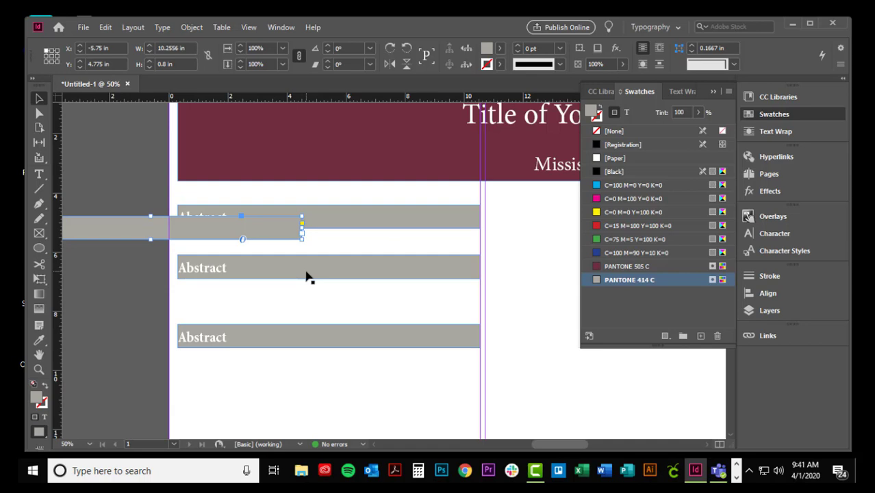
Add another bar copy near the column bottom and retitle the second bar 'Materials & Methods'
left_click_drag(242, 228, 425, 375)
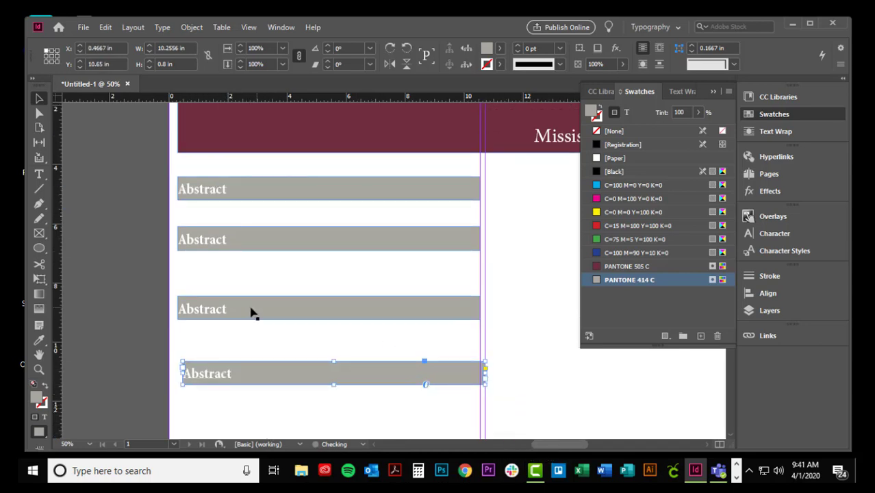
left_click(227, 245)
double_click(228, 239)
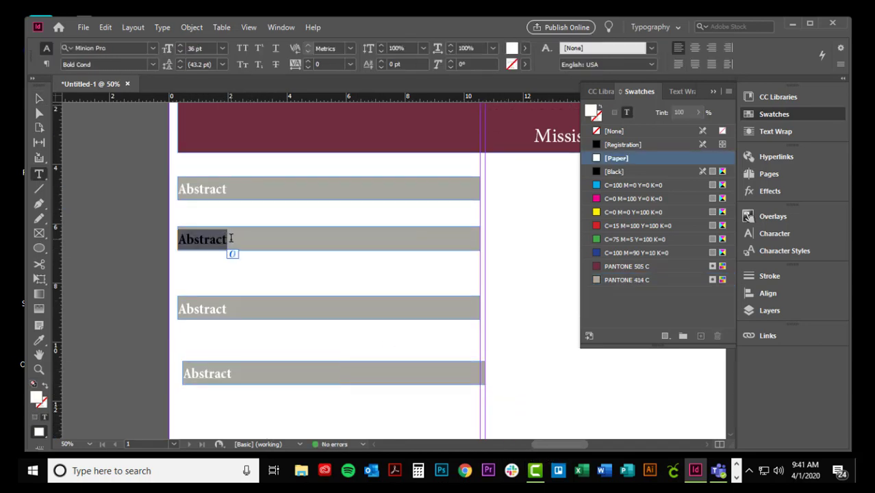
type("M")
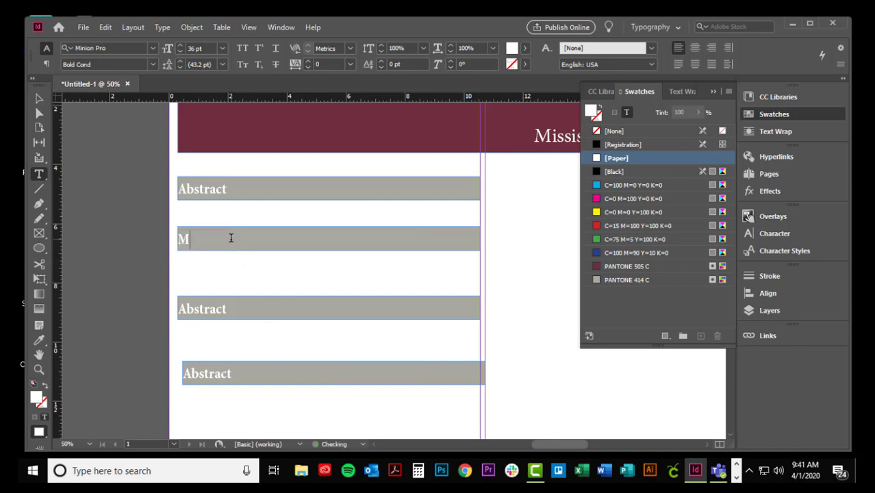
type("aterials & Methods")
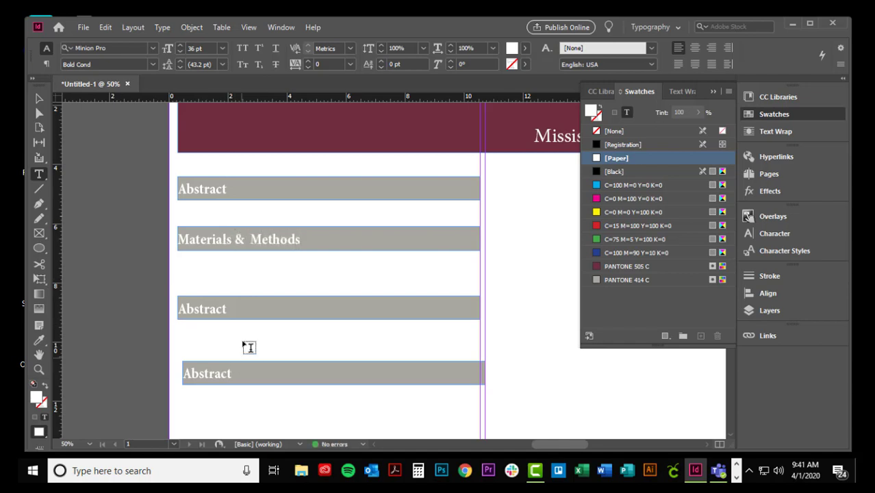
left_click(252, 236)
key("BackSpace")
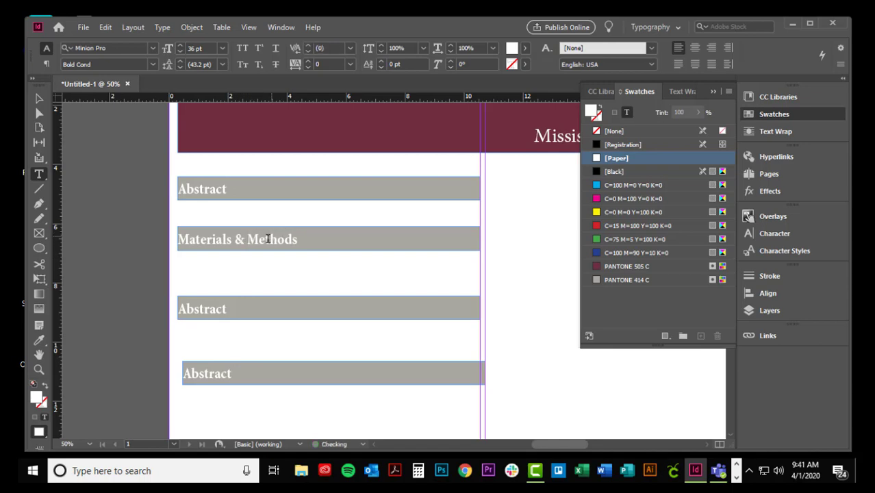
Select the third bar's heading text and move the Materials & Methods bar to the middle column's top
left_click(228, 308)
left_click_drag(227, 308, 174, 310)
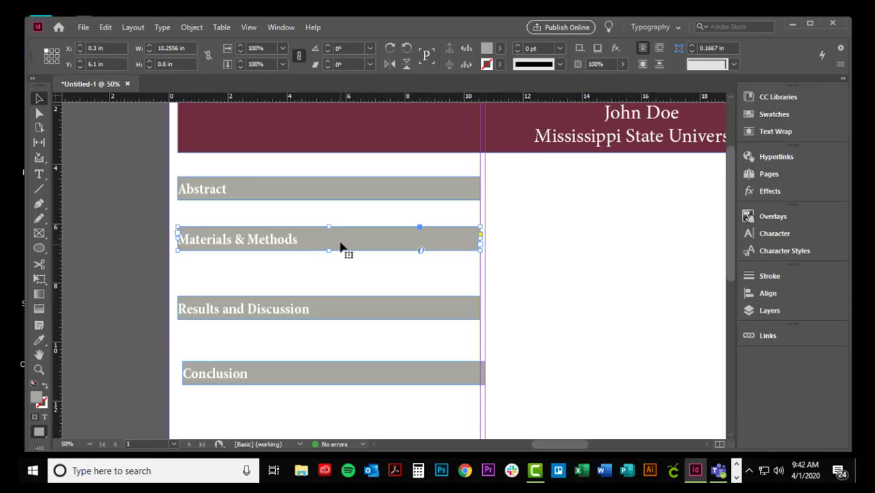
left_click_drag(339, 249, 653, 199)
Move the Results and Discussion bar into the middle column and fit it to the column width
left_click_drag(363, 309, 687, 378)
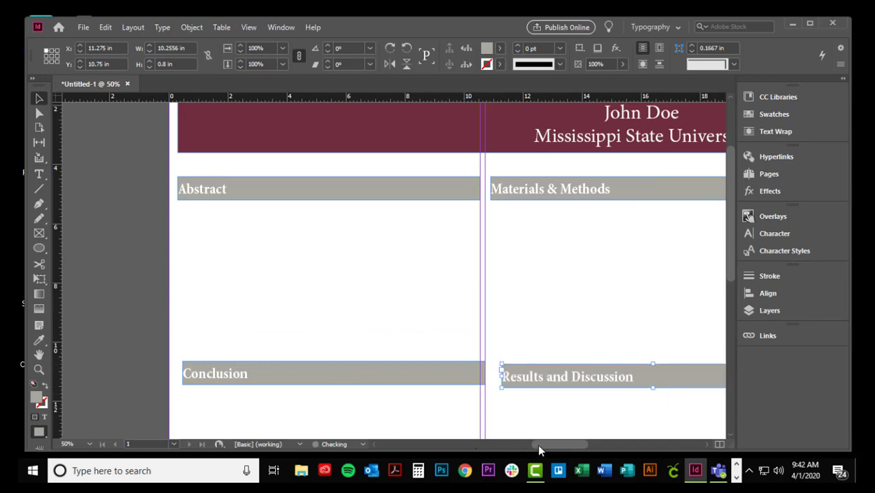
mouse_move(541, 445)
left_mouse_down()
mouse_move(580, 445)
mouse_move(551, 445)
left_mouse_up()
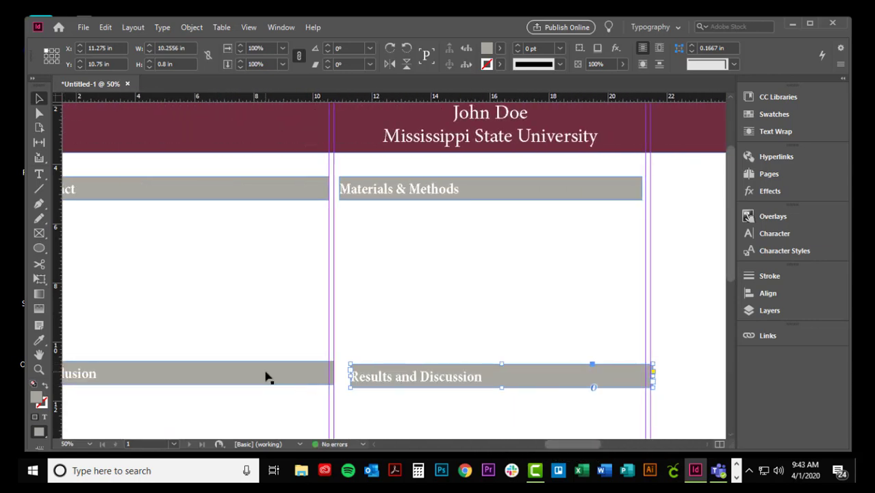
scroll(266, 375, "left", 3)
Draw a body text frame under the Abstract heading and fill it with placeholder text
left_click(39, 174)
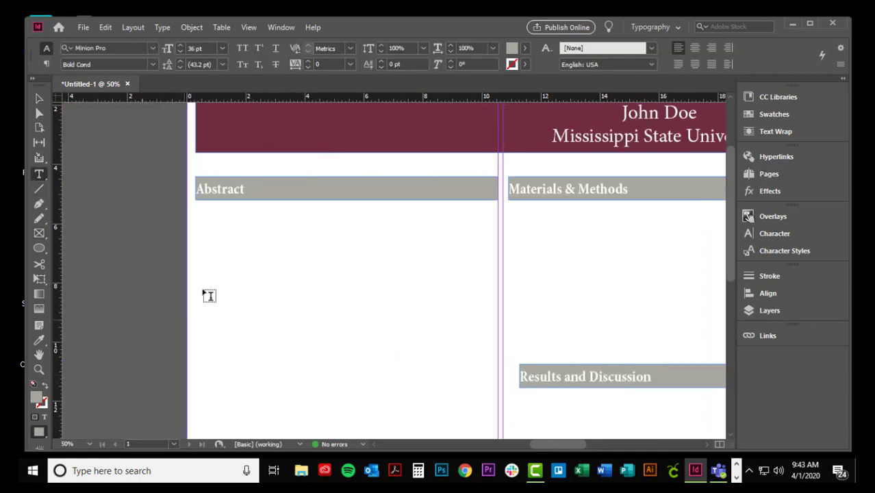
left_click_drag(197, 213, 493, 352)
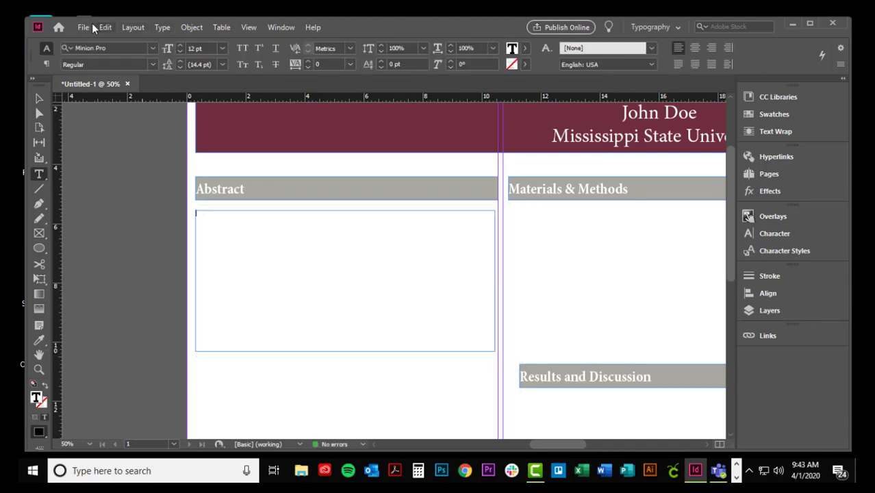
left_click(162, 27)
left_click(206, 356)
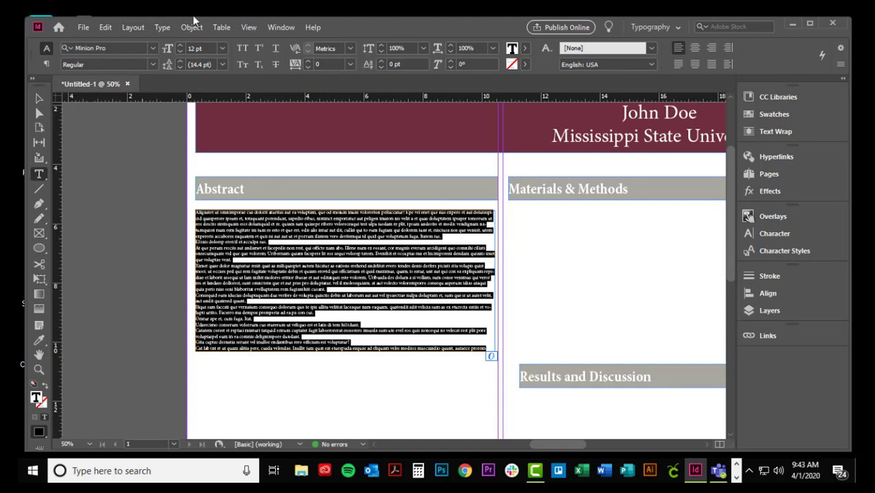
Set the abstract body text to 28 pt and turn off hyphenation
left_click(221, 48)
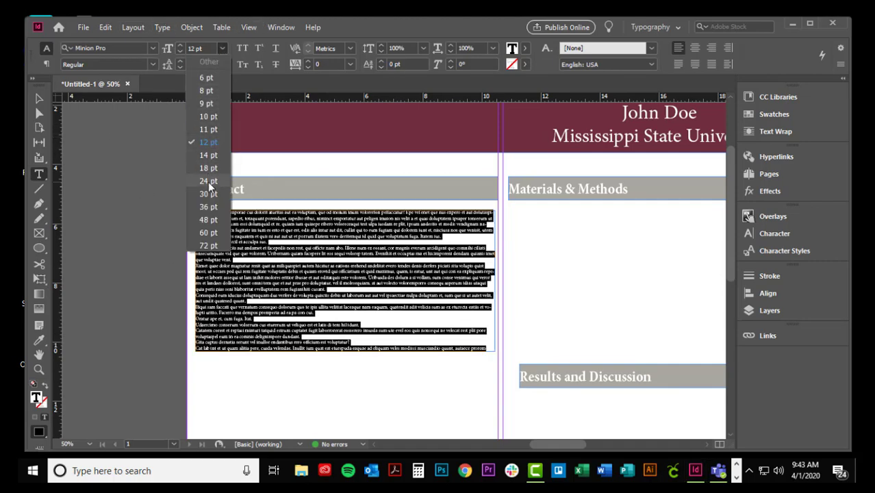
left_click(203, 46)
left_click_drag(205, 47, 128, 41)
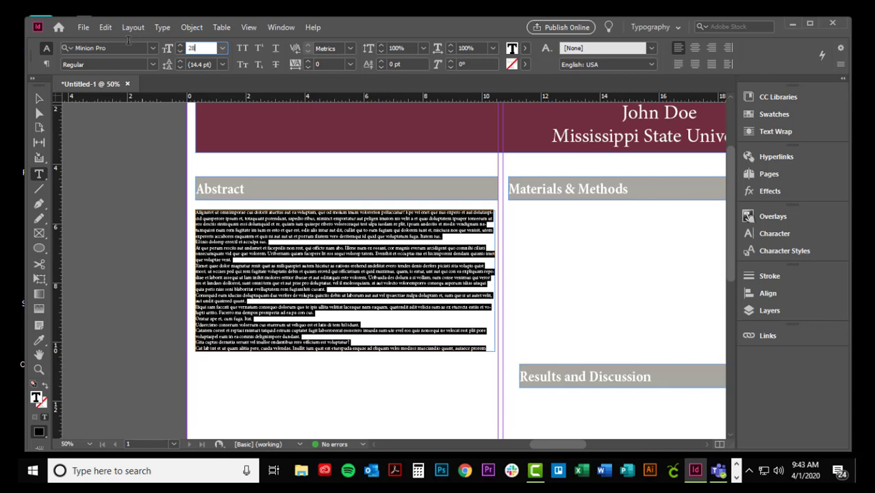
type("28")
key("Return")
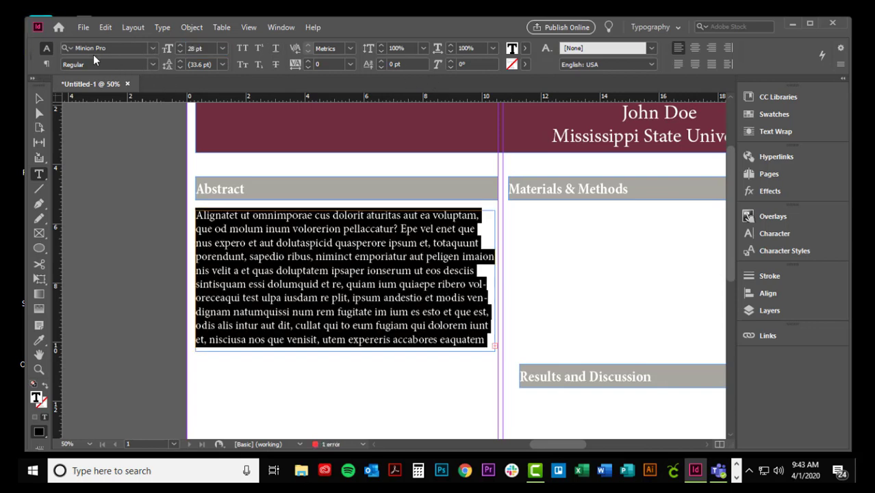
left_click(45, 64)
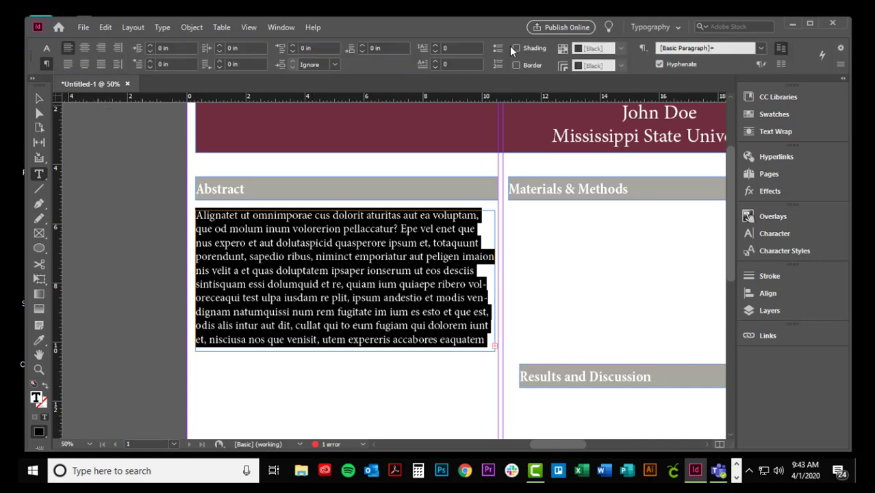
left_click(659, 64)
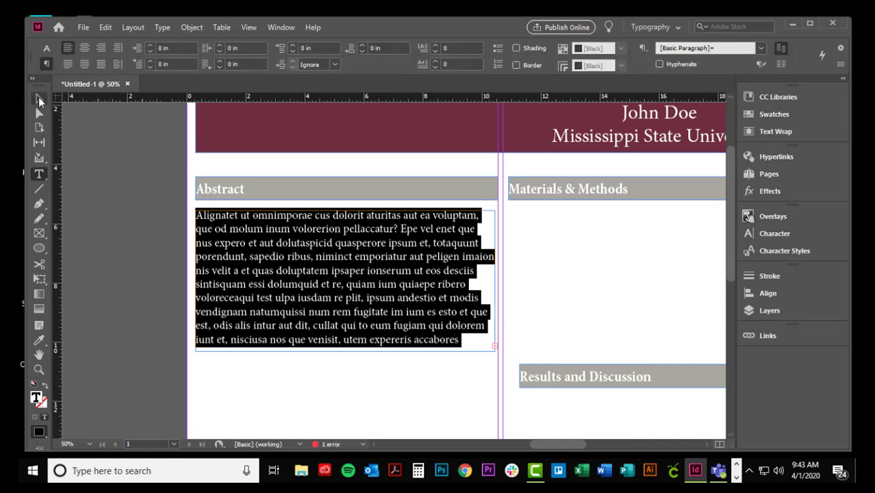
Select the Abstract header frame as an object
left_click(39, 99)
scroll(125, 198, "down", 2)
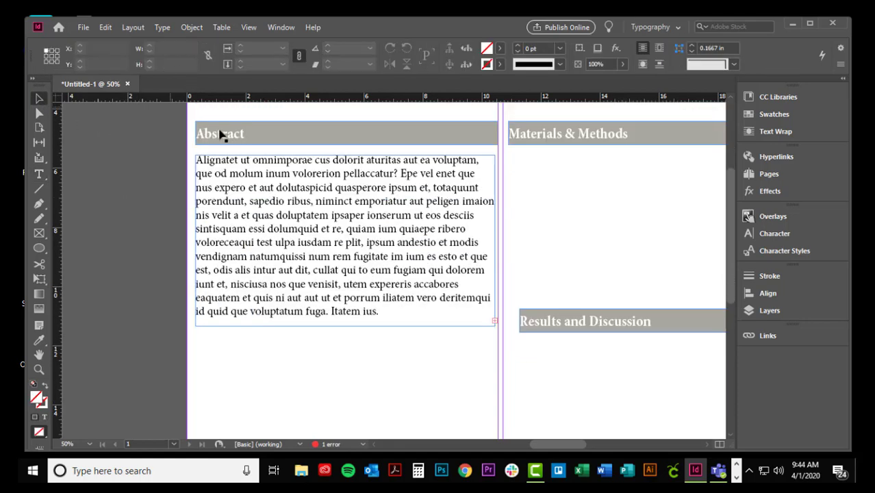
left_click(315, 136)
Copy the Abstract header below the abstract text and retitle the copy 'Introduction'
left_click_drag(315, 136, 306, 380)
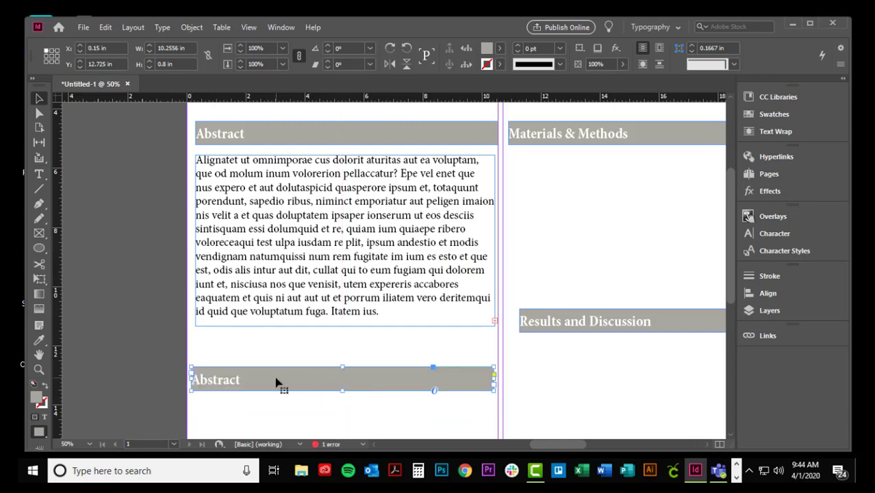
double_click(276, 376)
type("In")
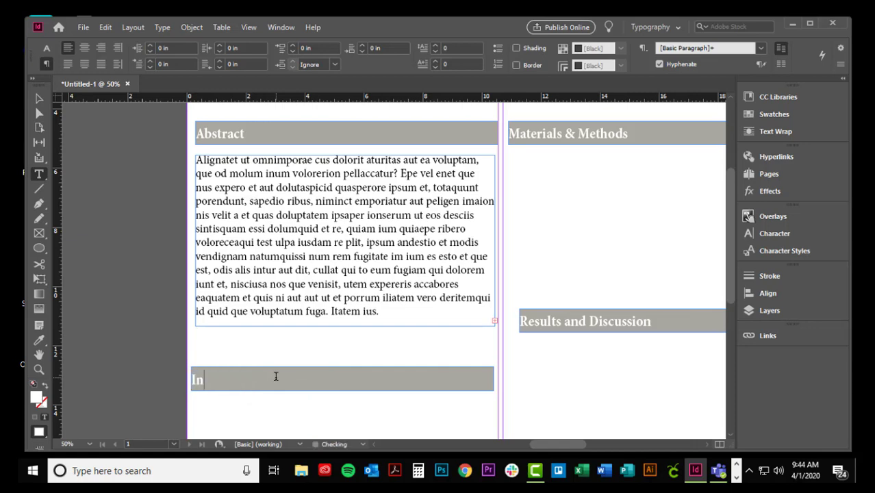
type("troduction")
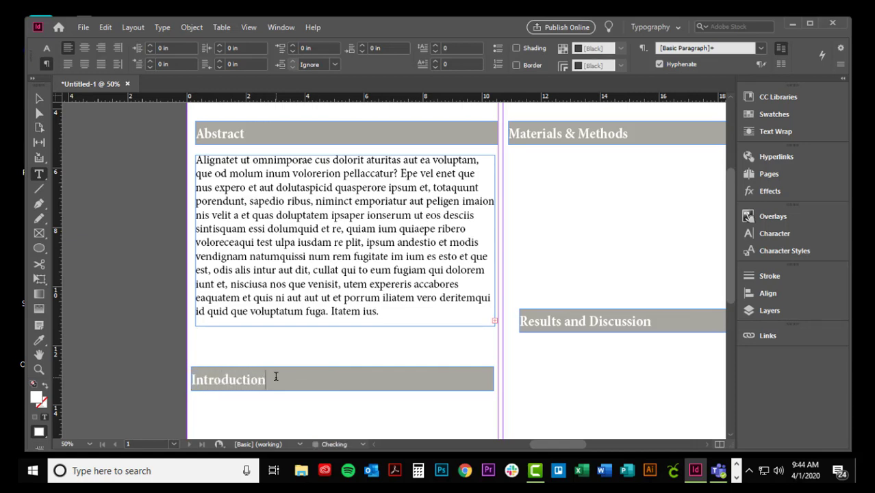
left_click(39, 98)
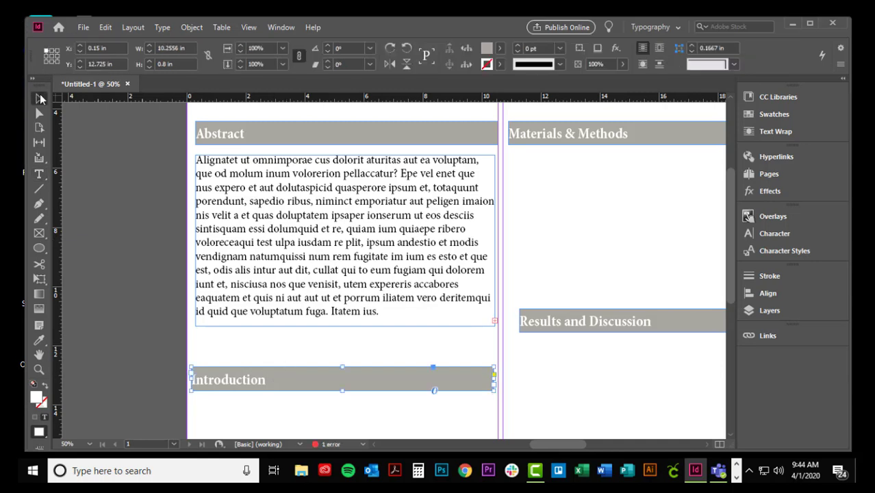
scroll(346, 271, "down", 5)
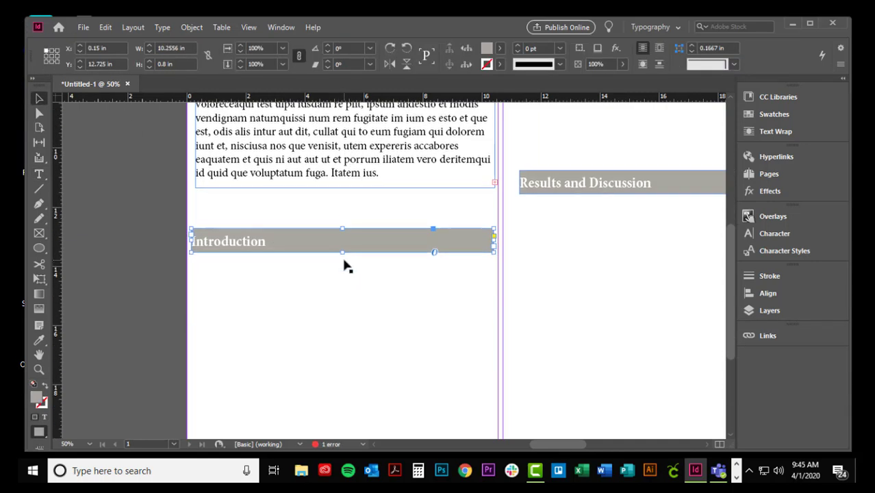
scroll(345, 267, "down", 3)
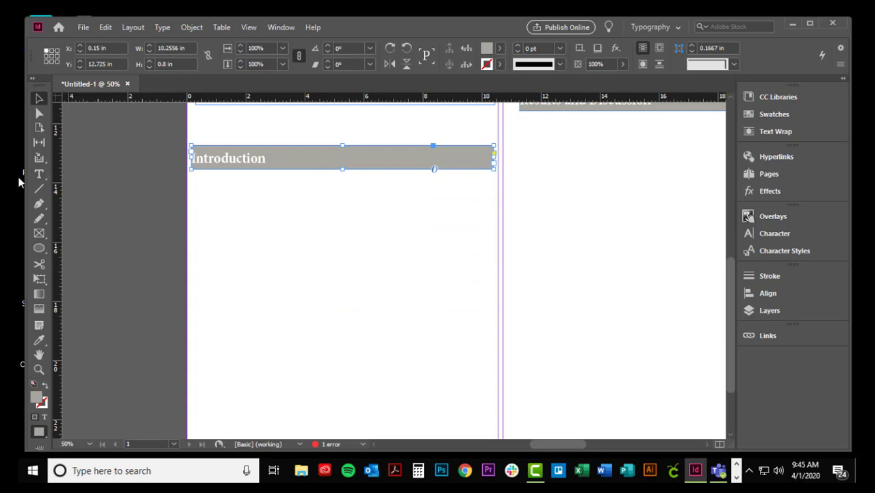
left_click(39, 174)
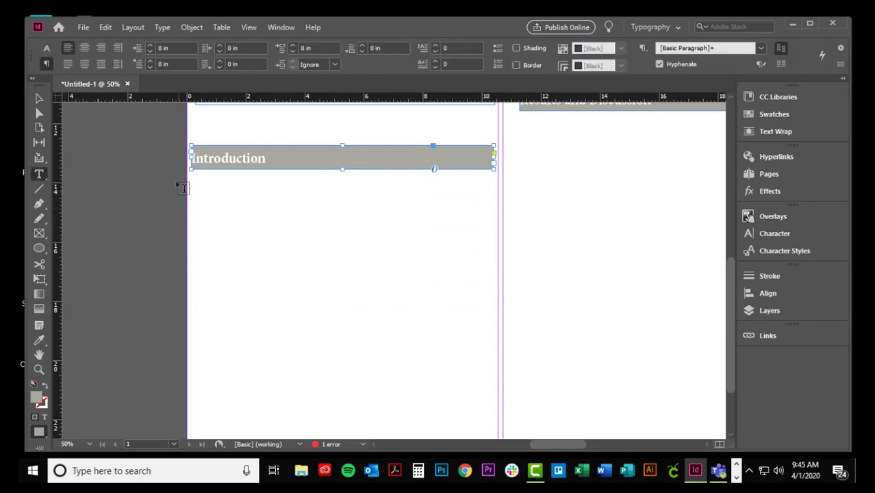
Draw a text frame below the Introduction header and set its font size to 28 pt
left_click_drag(193, 182, 494, 388)
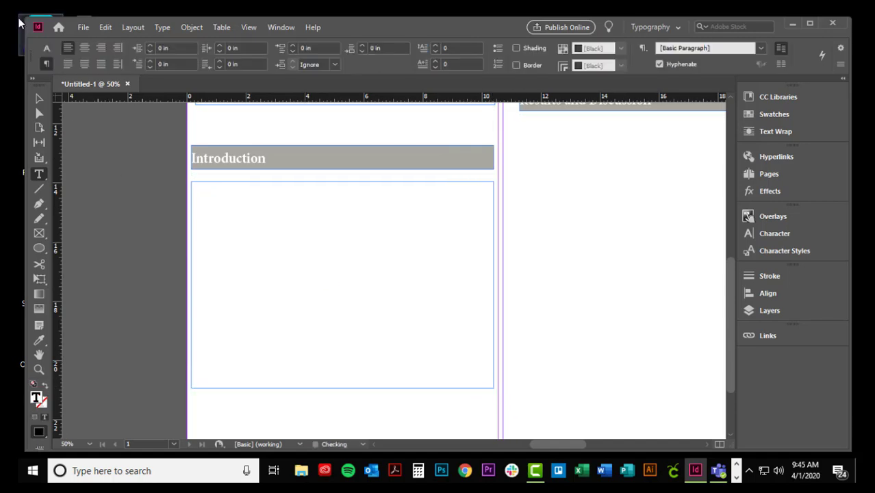
left_click(45, 50)
left_click(206, 50)
double_click(205, 49)
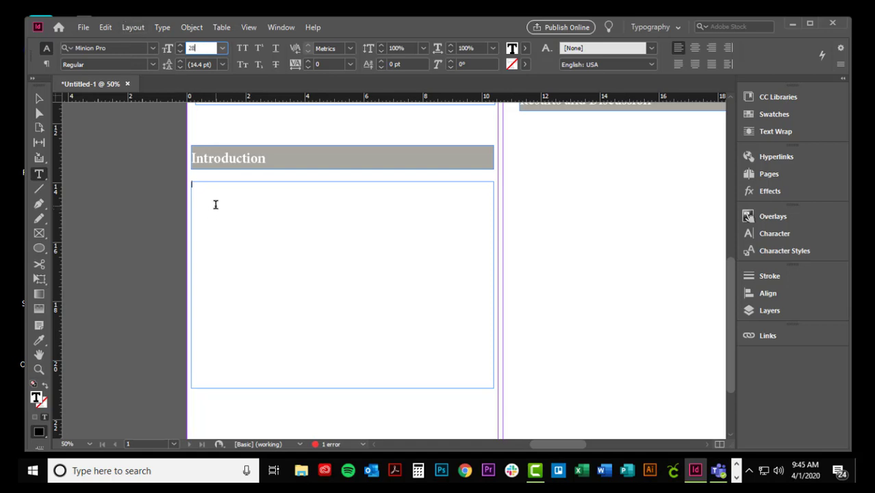
left_click(215, 205)
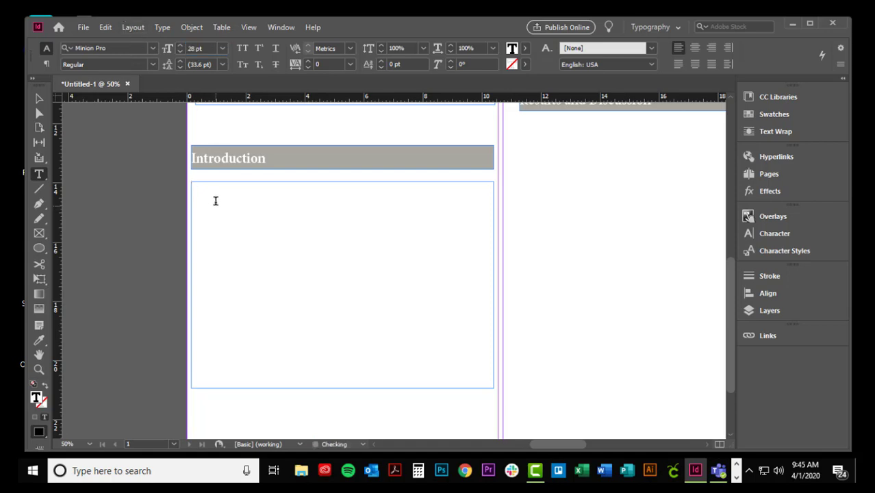
Fill the new frame with placeholder text and turn off hyphenation
left_click(162, 27)
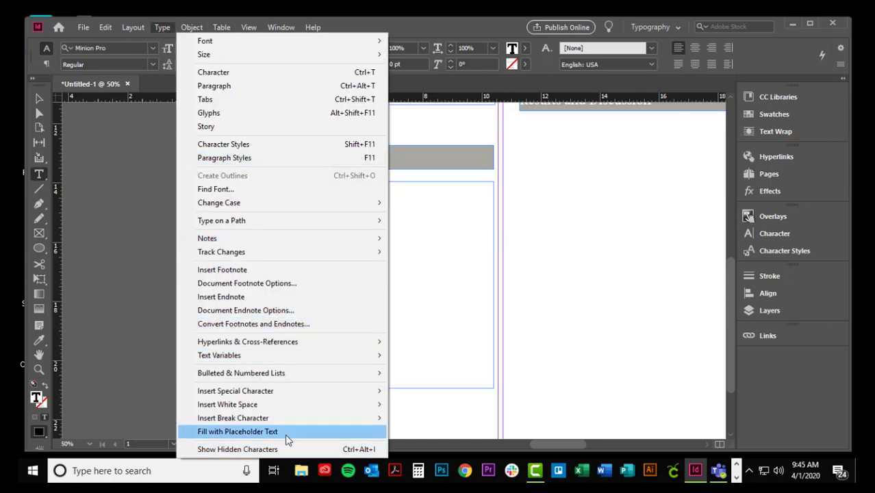
left_click(287, 433)
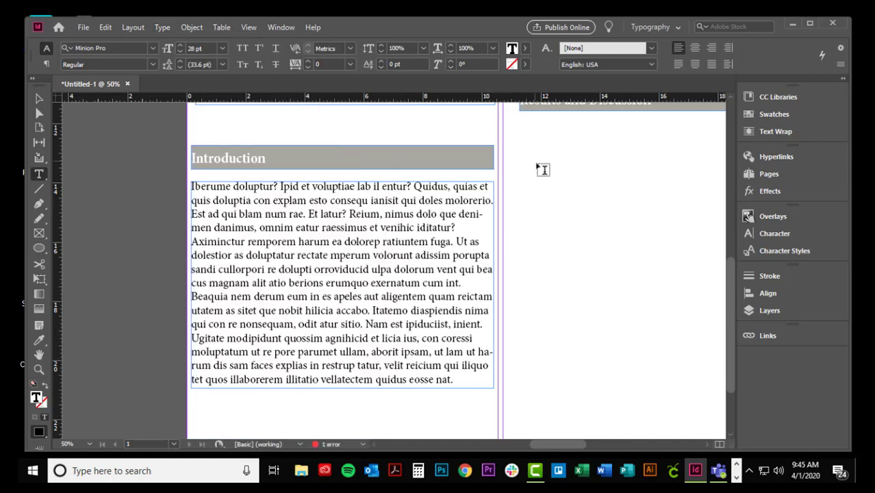
left_click(46, 68)
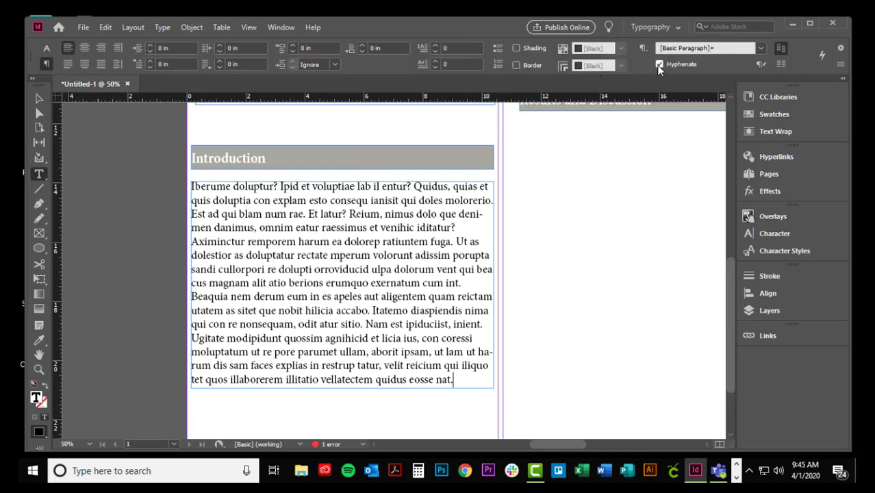
left_click(660, 65)
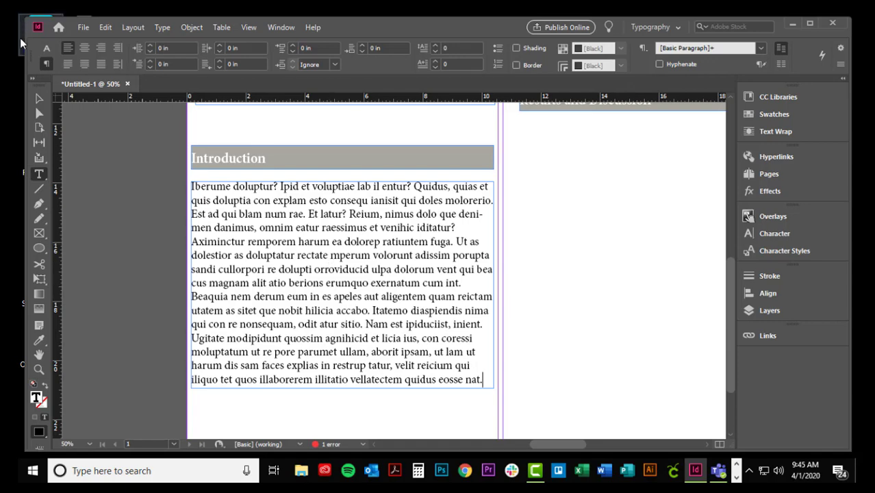
key("Escape")
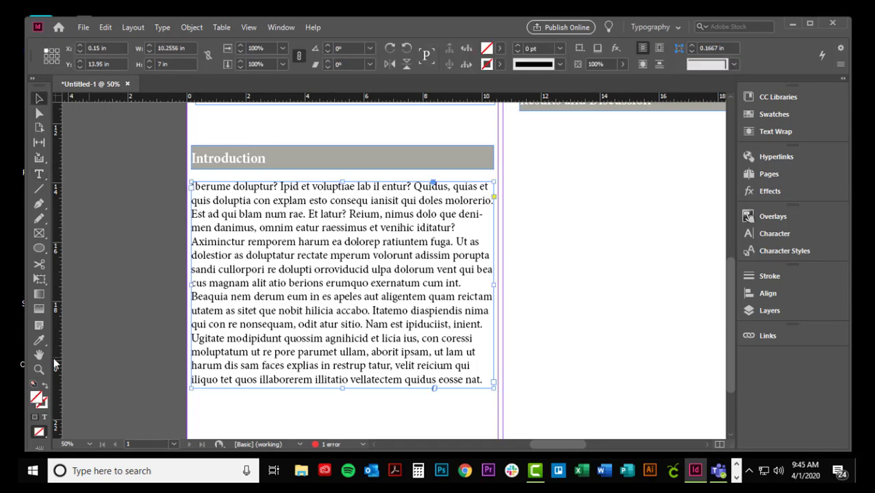
Align the Abstract and Introduction bars and body frames on their left edges using the Align panel
left_click(276, 30)
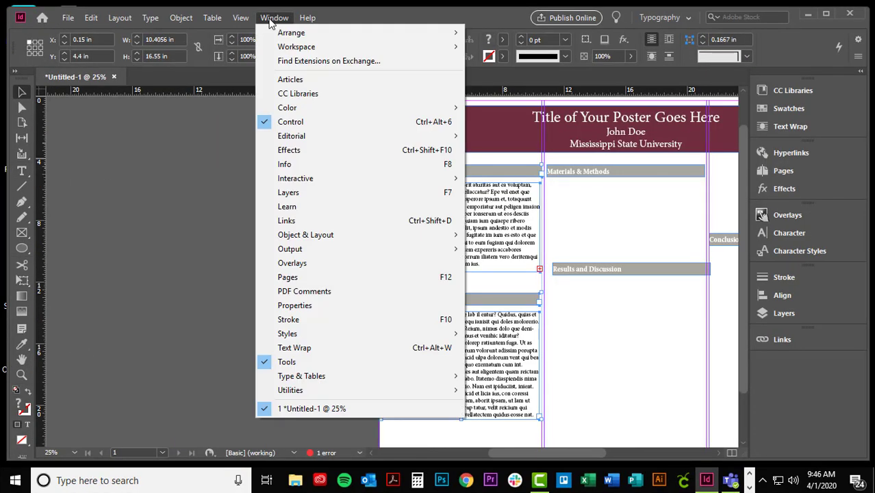
mouse_move(328, 235)
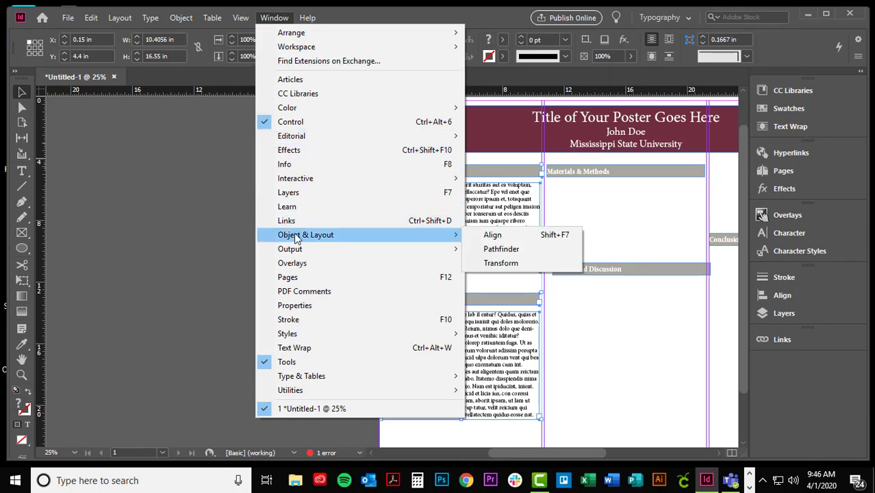
left_click(493, 234)
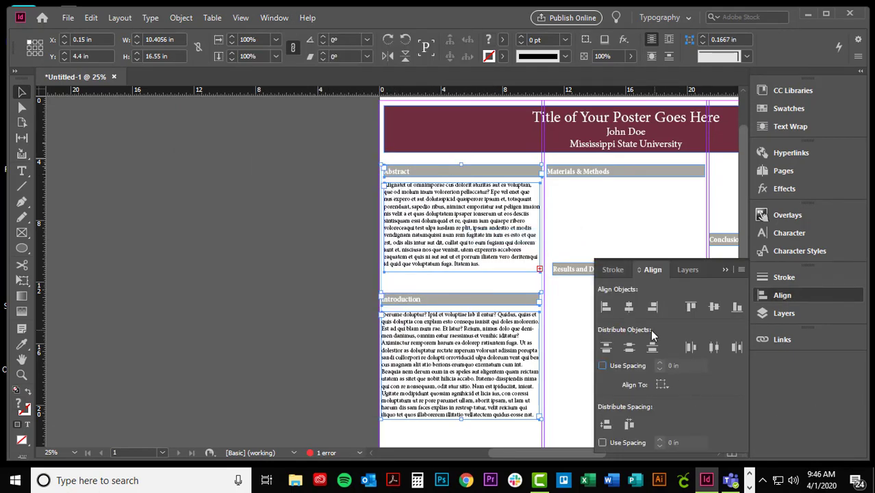
left_click(603, 309)
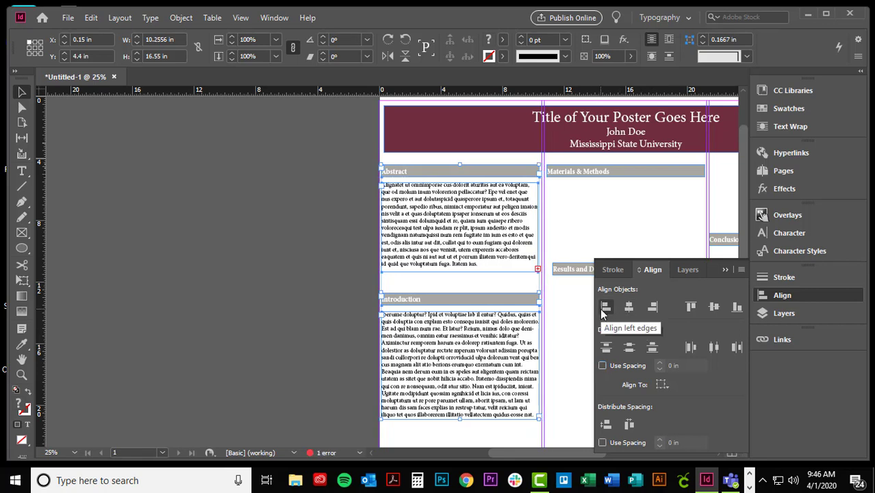
left_click(339, 315)
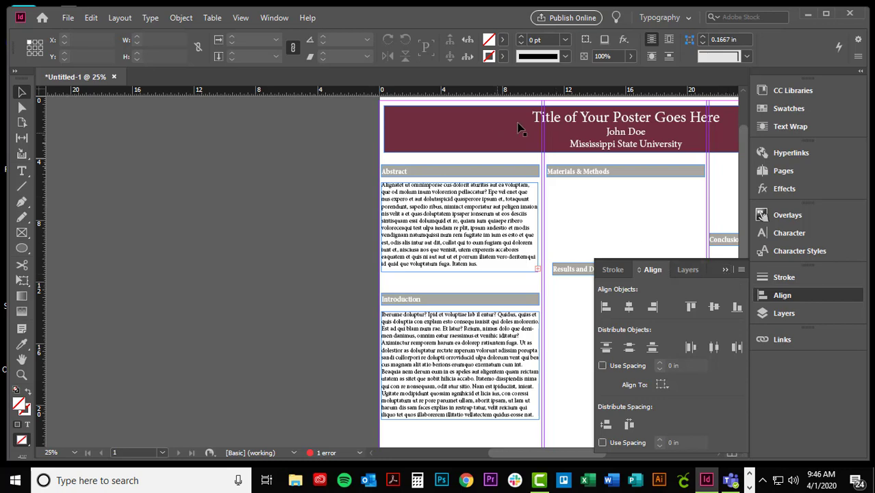
Draw an image frame over the Introduction text and place the Saturn image 0006733 in it
scroll(531, 452, "down", 3)
left_click_drag(531, 451, 541, 452)
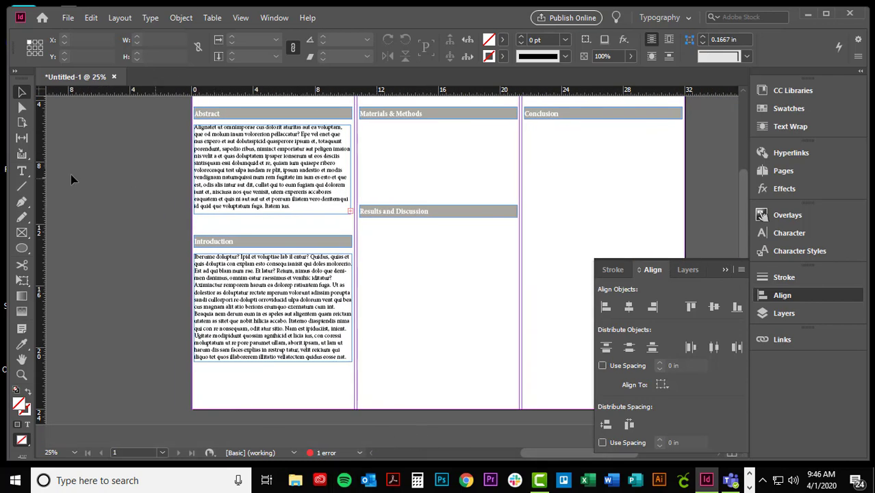
left_click(22, 232)
left_click_drag(287, 291, 353, 348)
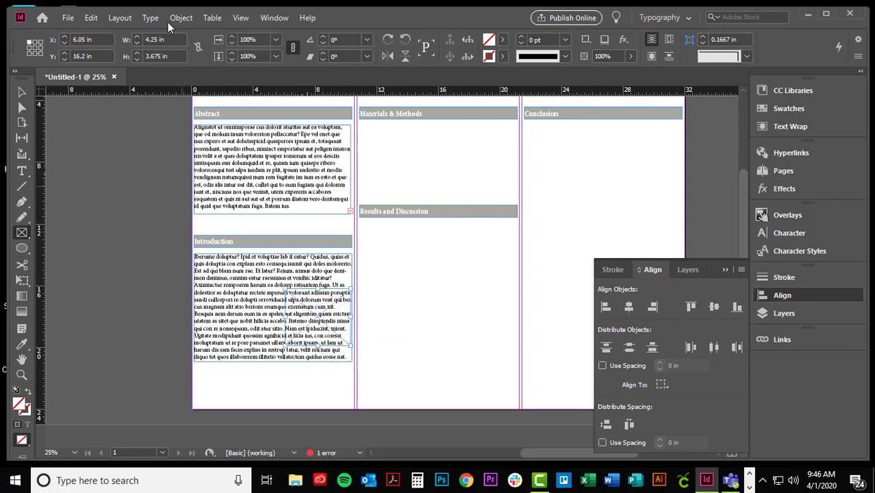
left_click(68, 17)
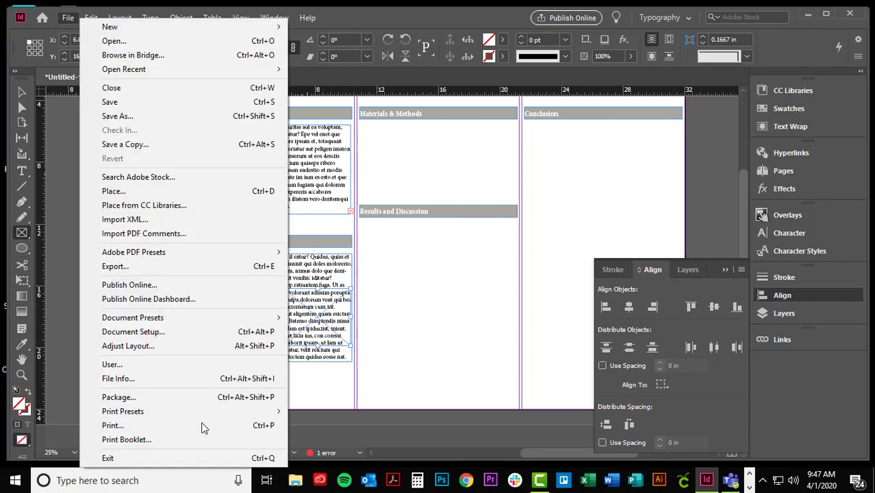
left_click(112, 191)
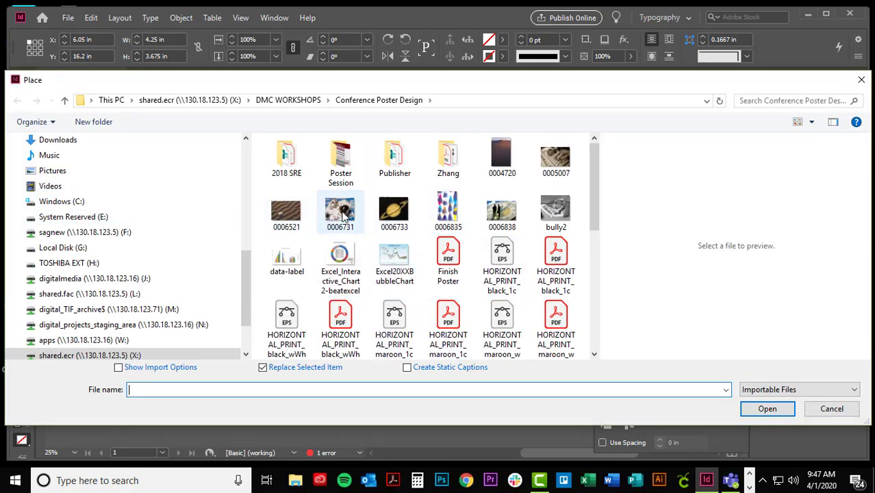
left_click(393, 213)
left_click(753, 410)
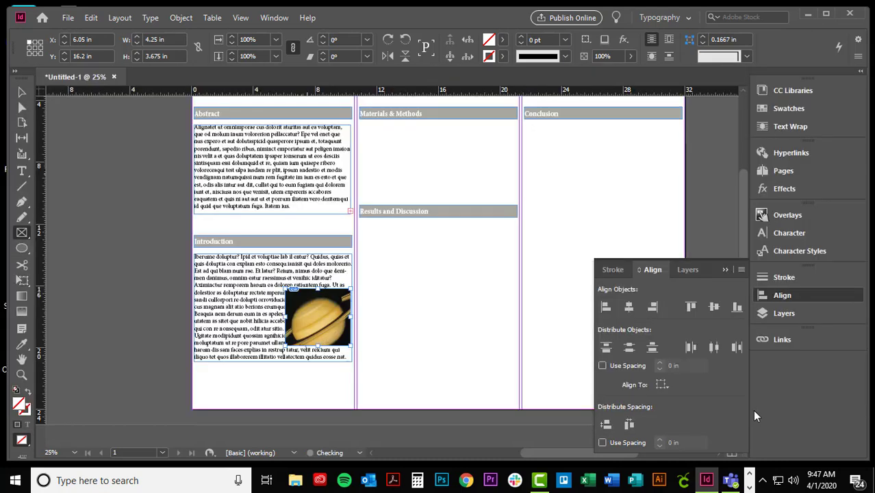
Scale the Saturn image to fill its frame proportionally and wrap the Introduction text around it
right_click(310, 320)
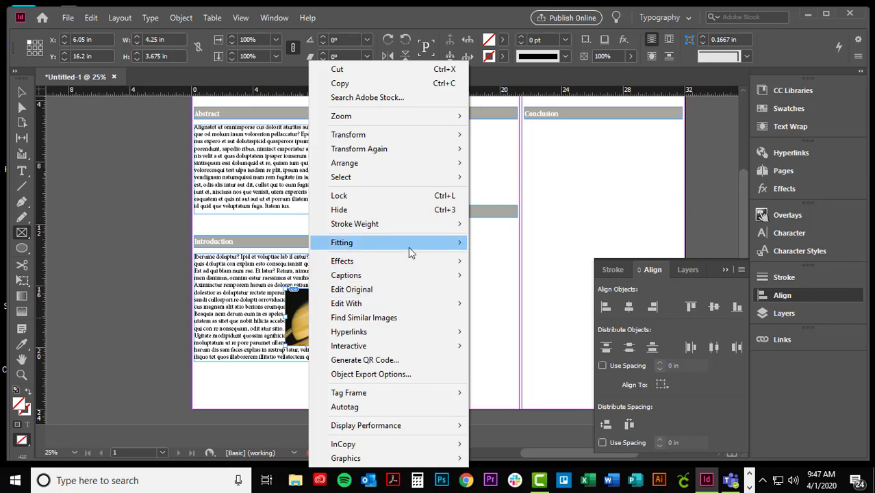
mouse_move(410, 252)
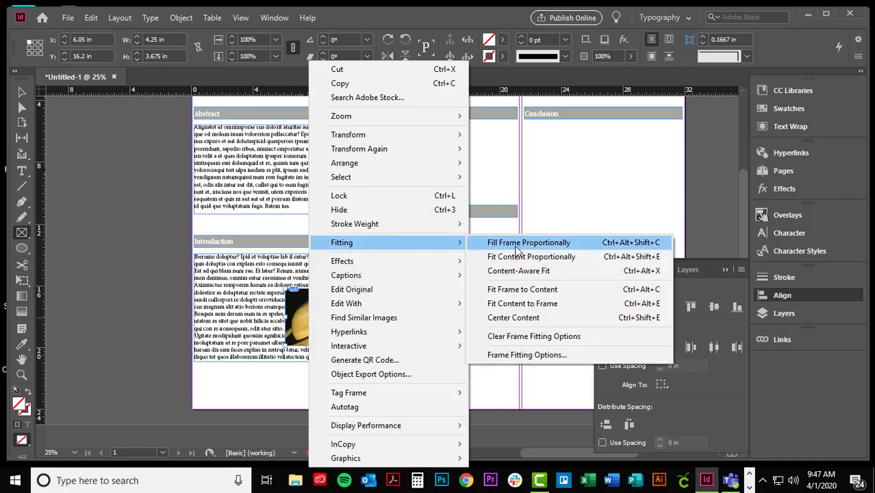
left_click(517, 244)
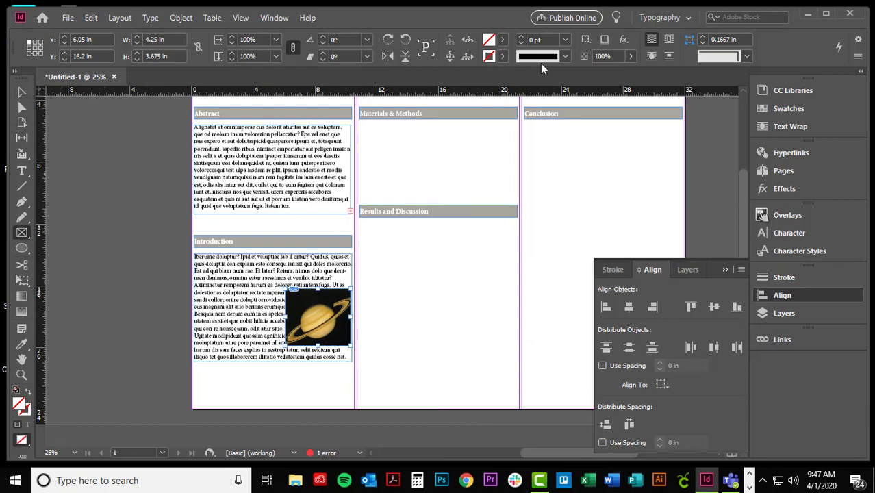
left_click(654, 59)
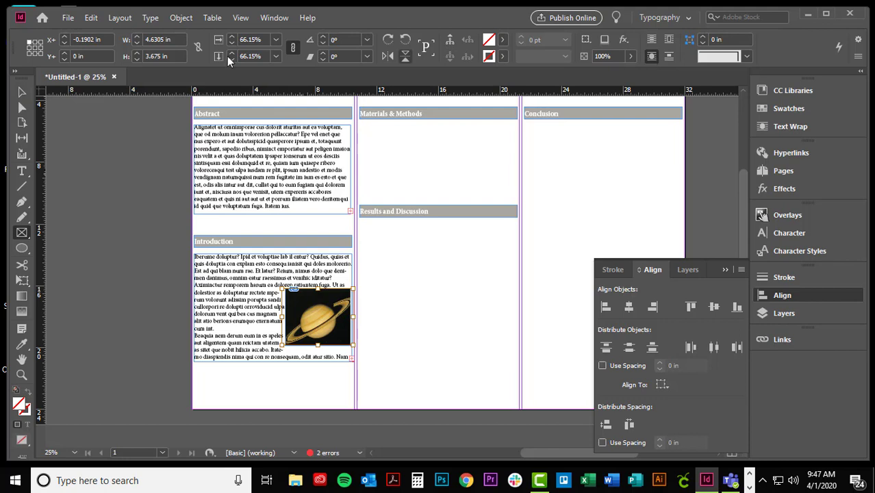
left_click(17, 94)
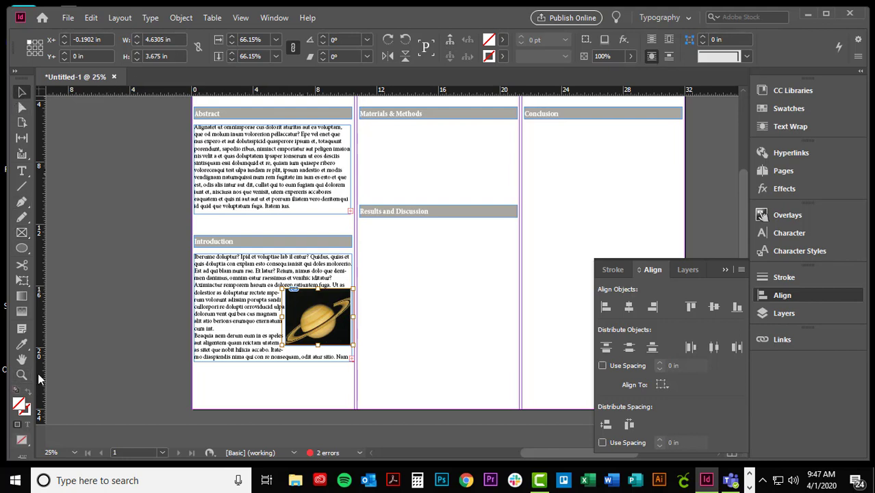
left_click(21, 375)
Zoom in on the Saturn image and type 'Figure 1' in a new caption text frame
left_click(414, 373)
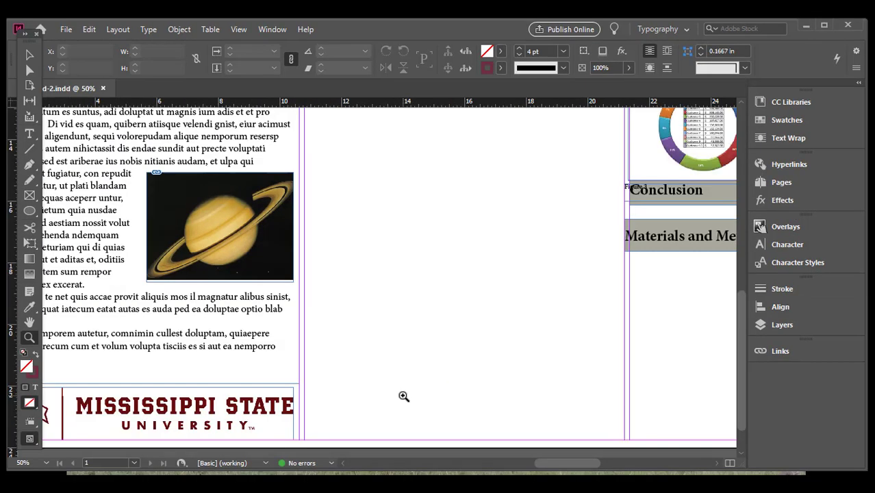
scroll(402, 395, "up", 2)
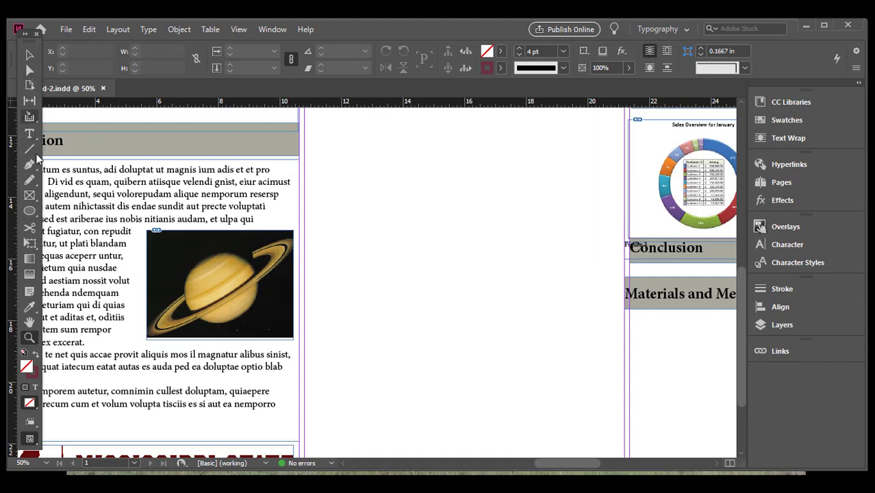
left_click(29, 135)
left_click_drag(350, 239, 469, 270)
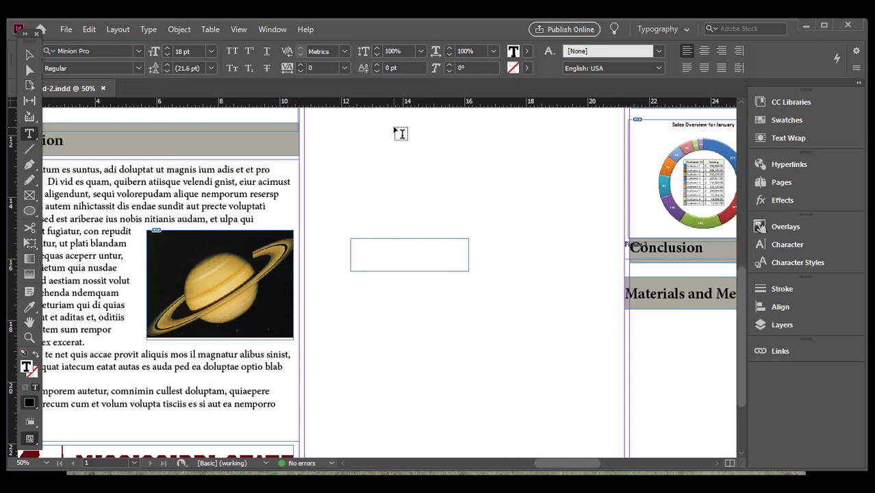
type("Figure 1")
Shrink the caption to 0.6546 in tall, set it under the image with text wrap, and widen it
left_click(29, 54)
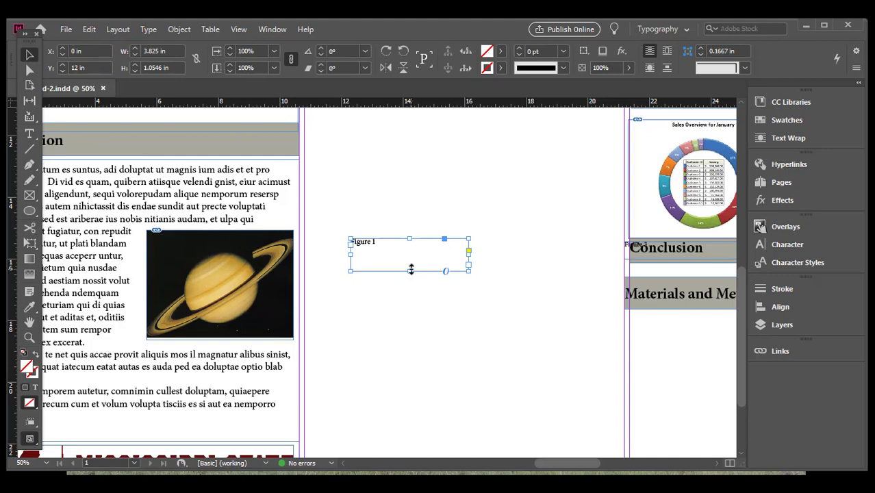
left_click_drag(411, 269, 411, 257)
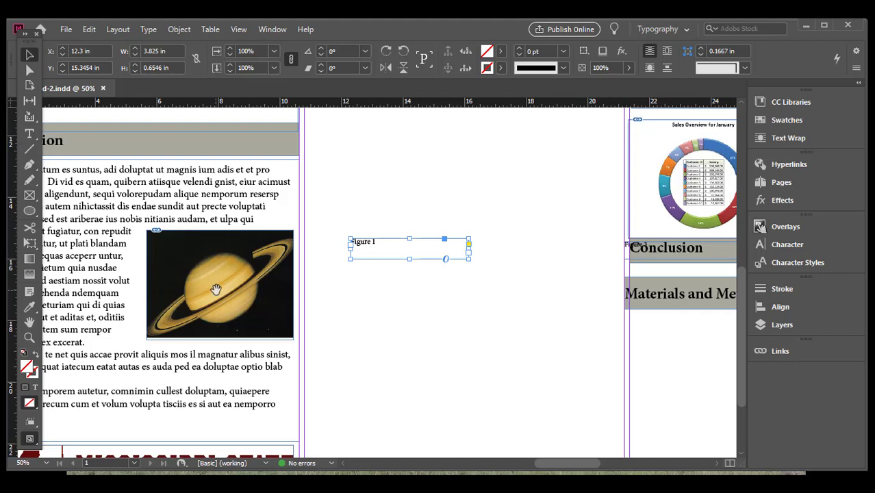
left_click_drag(372, 265, 171, 359)
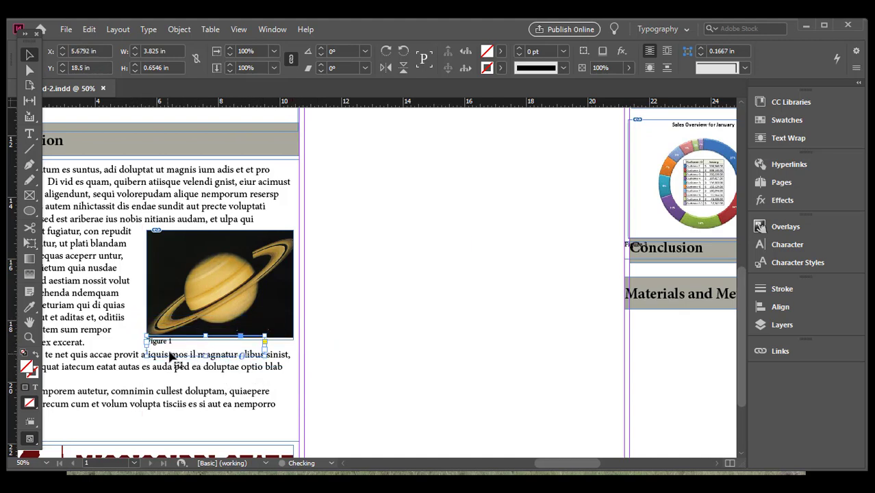
left_click(649, 68)
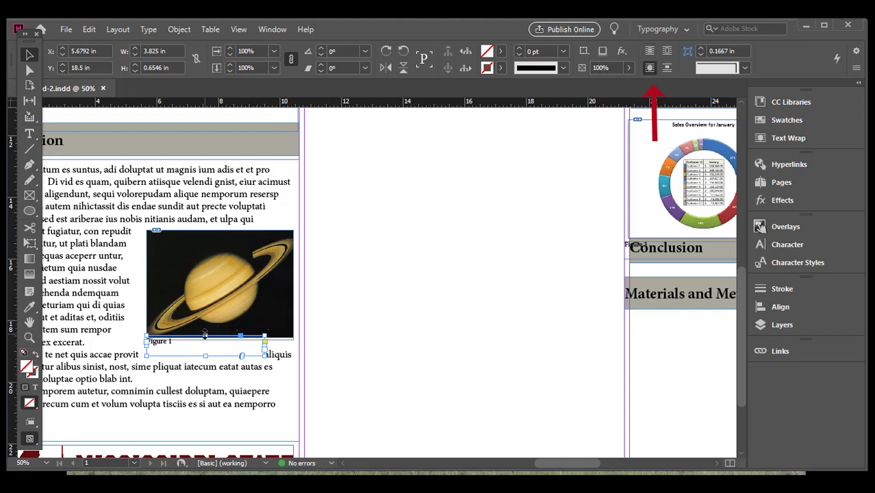
key("Down")
key("Down")
key("Down")
key("Down")
key("Down")
key("Down")
key("Down")
key("Down")
key("Down")
key("Down")
key("Down")
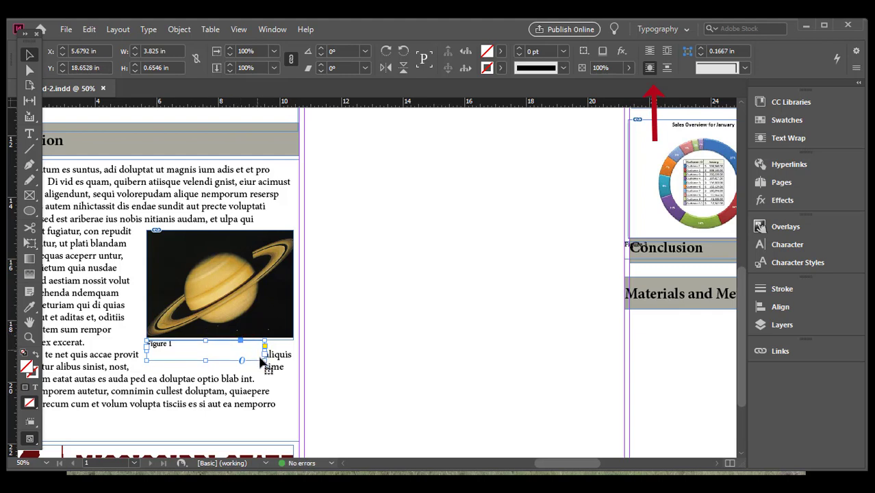
left_click_drag(264, 359, 295, 359)
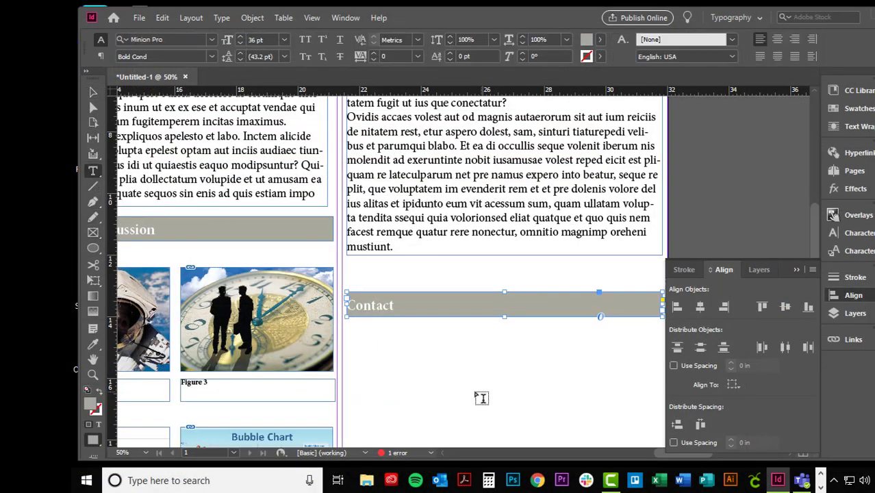
Draw a text frame under the Contact header and set its font size to 28 pt
left_click_drag(349, 330, 659, 409)
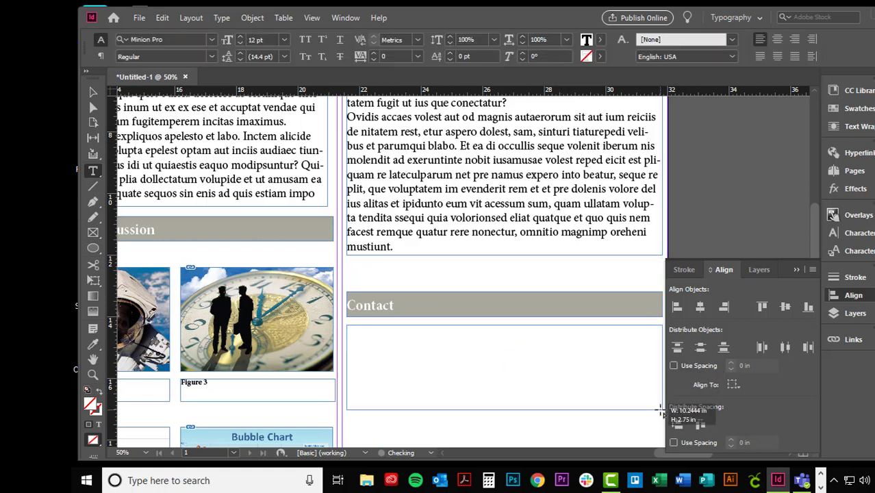
left_click(284, 40)
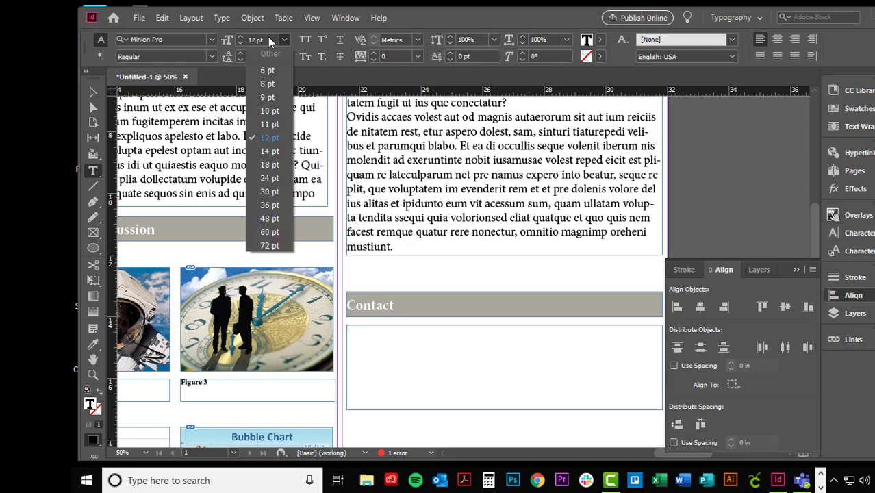
left_click(271, 40)
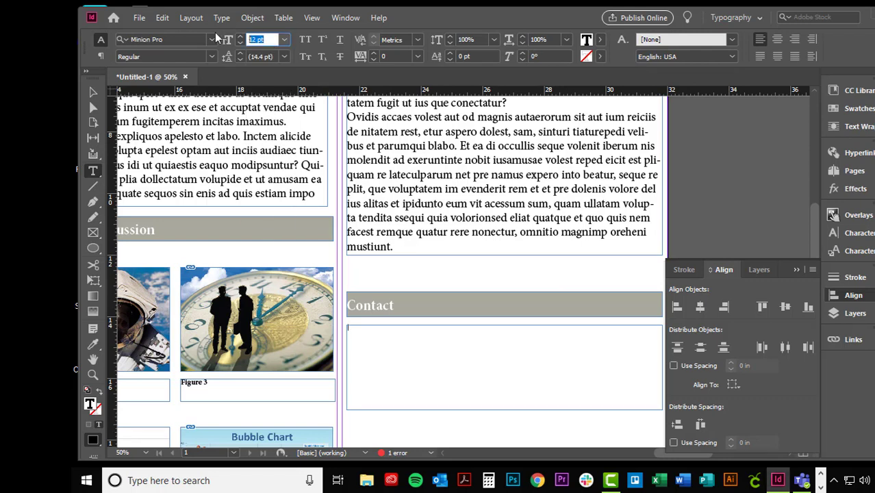
type("28")
key("Return")
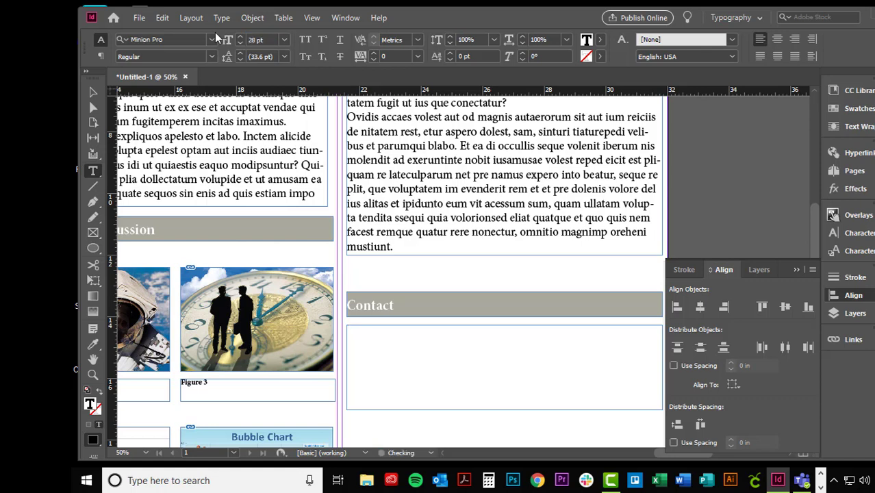
Type the contact's full name and begin the postal box line, then select the frame
type("John d")
key("BackSpace")
type("Doe")
key("Return")
type("P O Box 777")
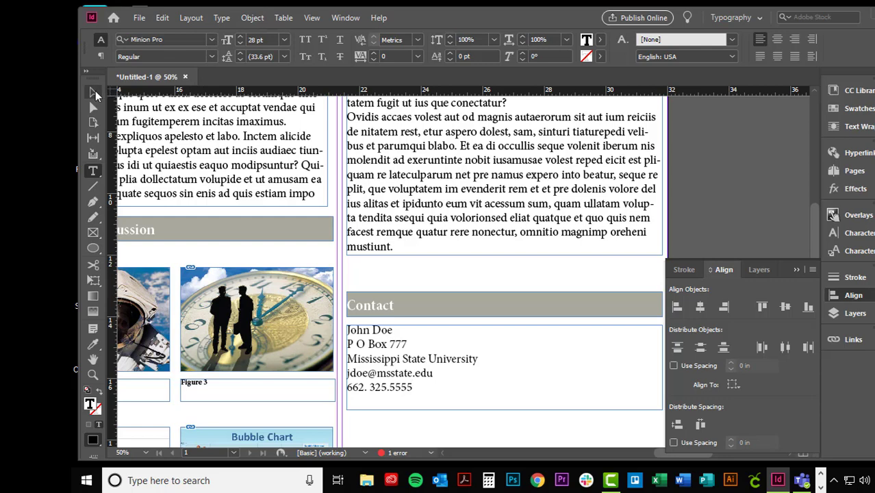
left_click(95, 91)
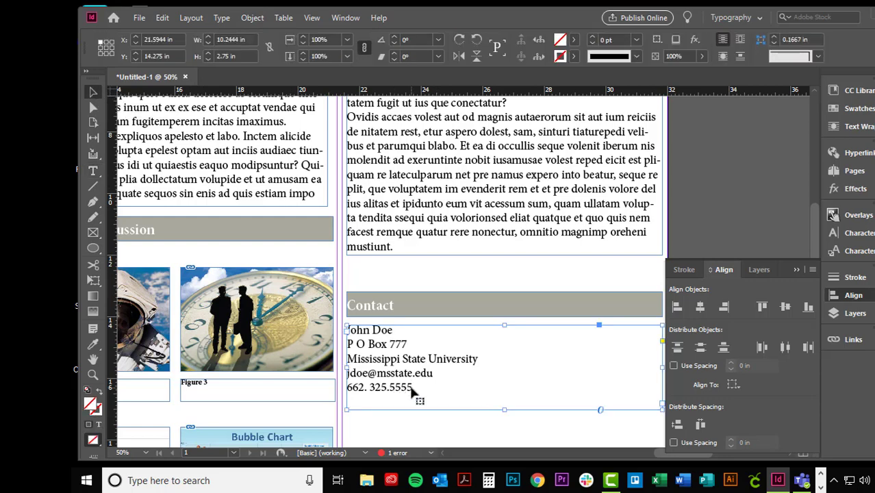
scroll(412, 389, "down", 3)
Draw a graphic frame below the contact details and place the MSU logo file into it
key("f")
left_click_drag(346, 307, 662, 356)
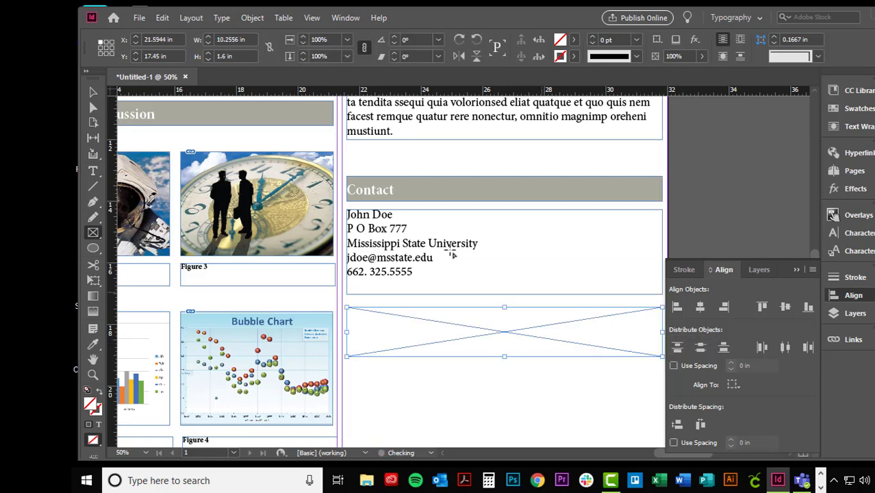
left_click(139, 18)
left_click(185, 191)
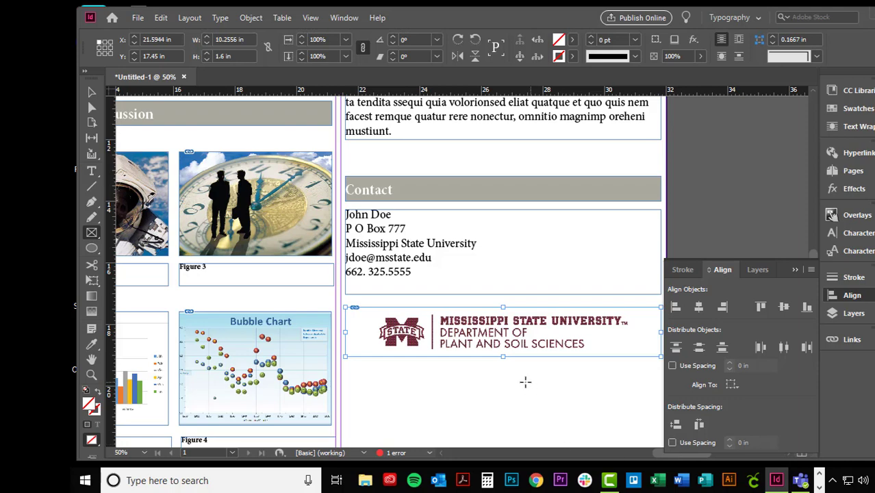
Fit the logo proportionally so it shows whole within its frame, then deselect it
right_click(464, 330)
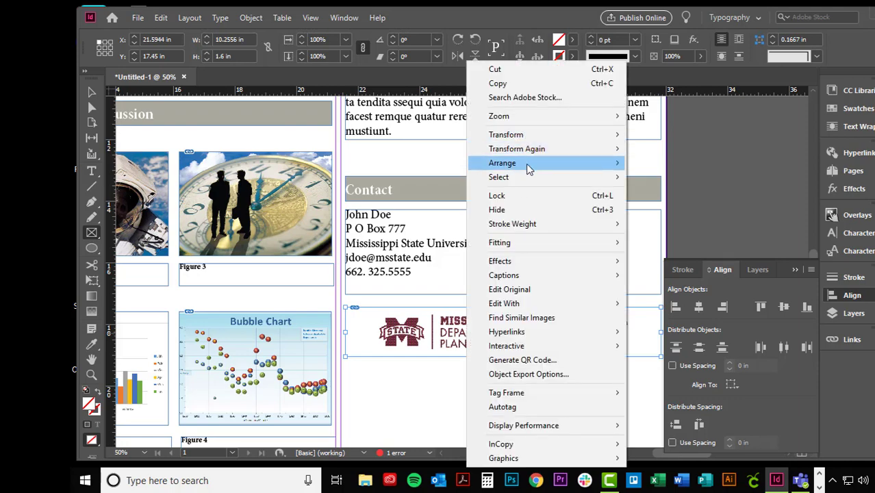
mouse_move(516, 244)
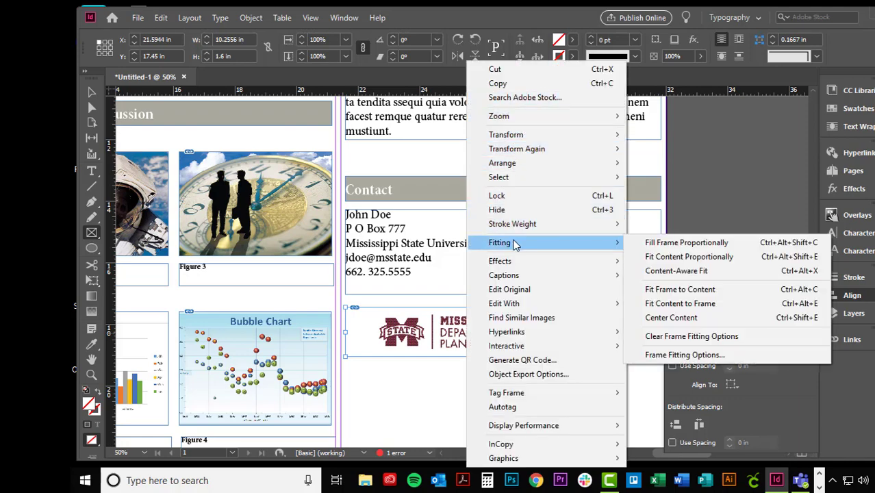
left_click(677, 244)
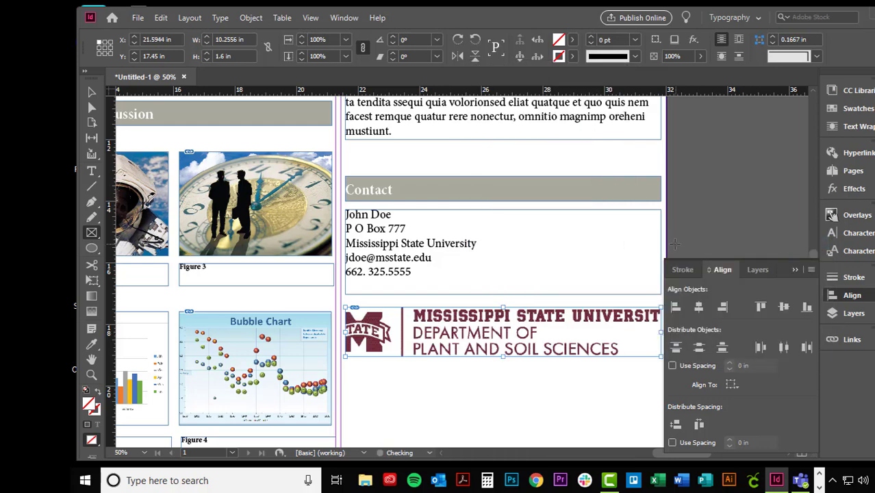
right_click(552, 335)
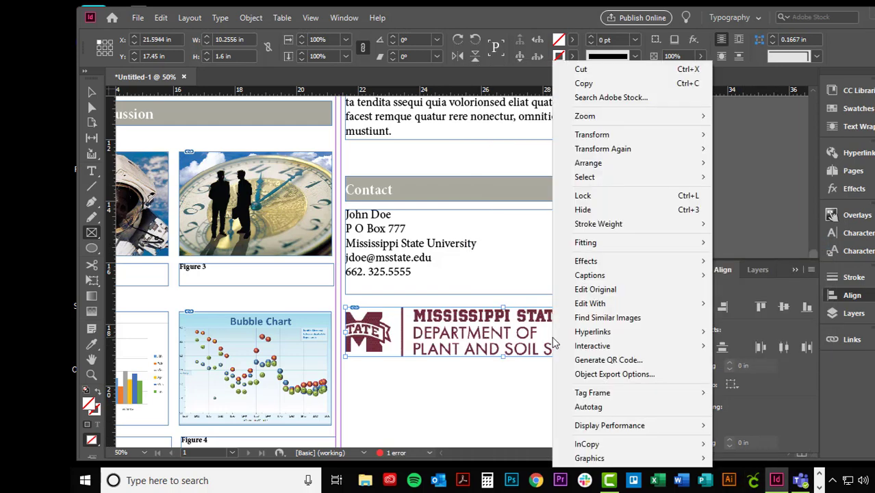
mouse_move(602, 243)
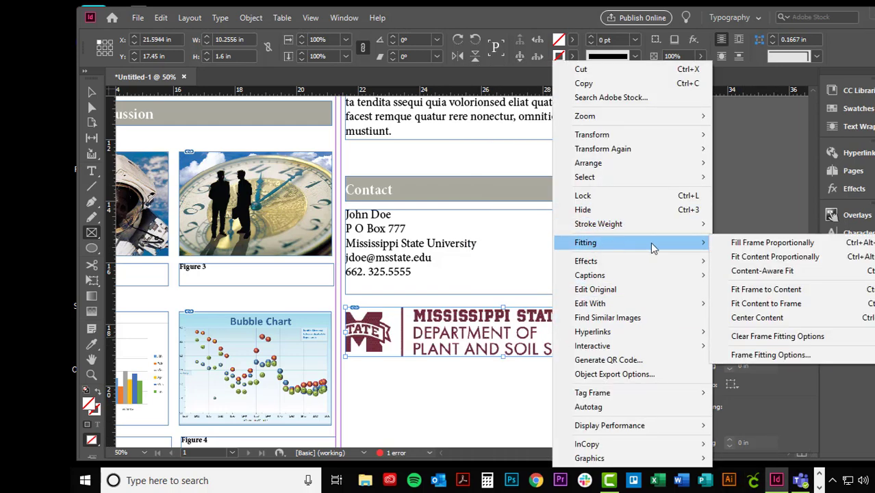
left_click(734, 256)
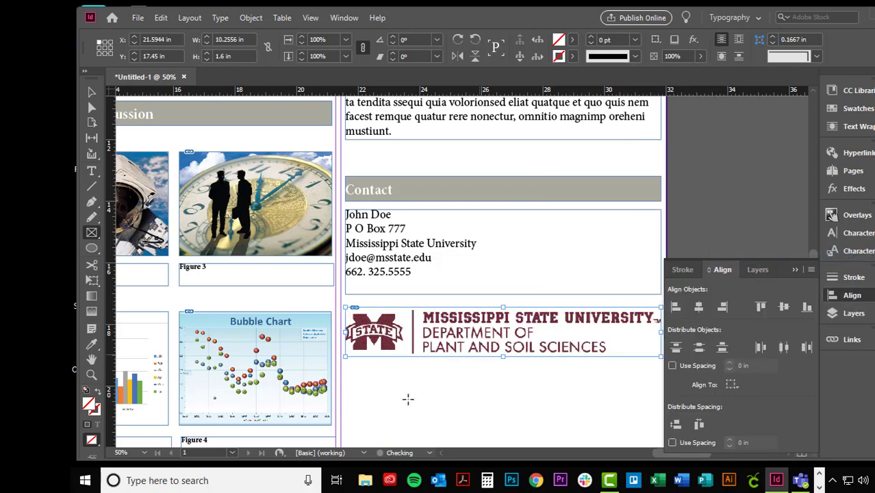
key("v")
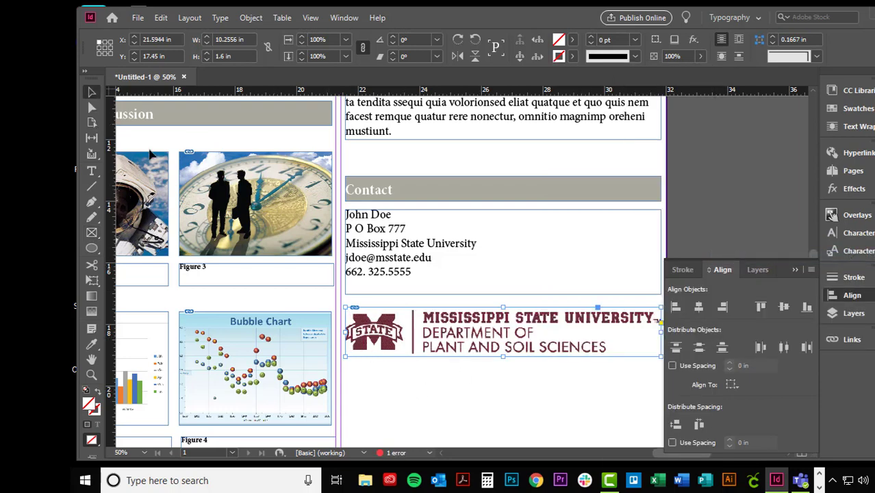
left_click(536, 378)
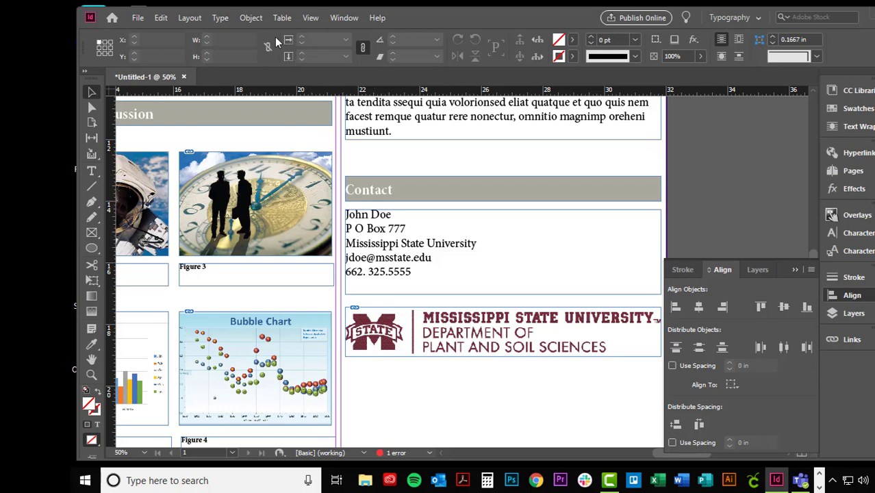
Fit the whole poster page in the window with Overprint Preview turned on
key("ctrl+alt+shift+y")
key("ctrl+0")
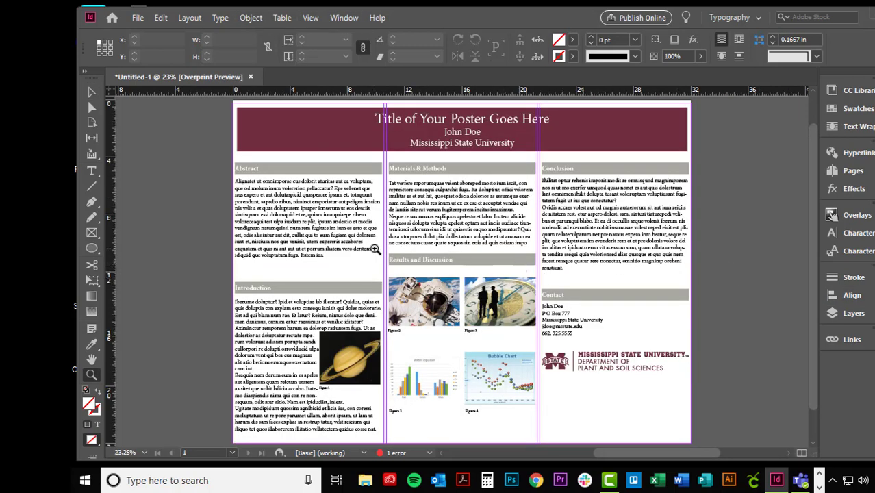
scroll(115, 394, "down", 1)
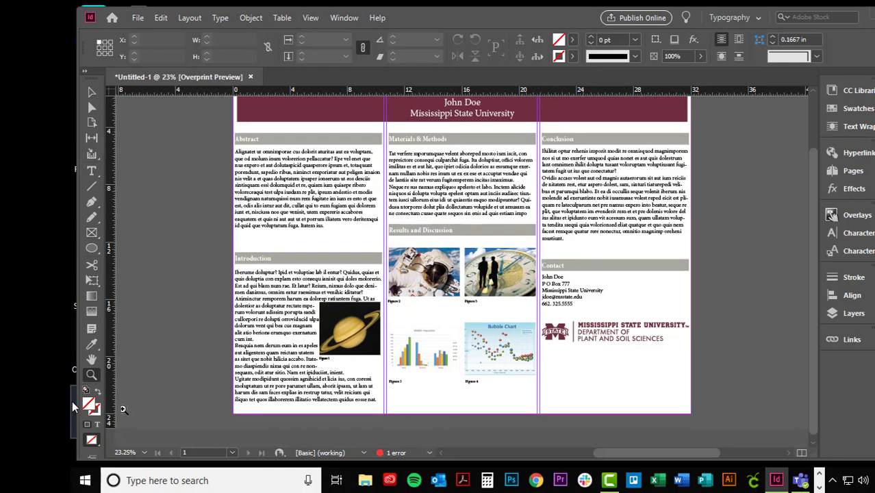